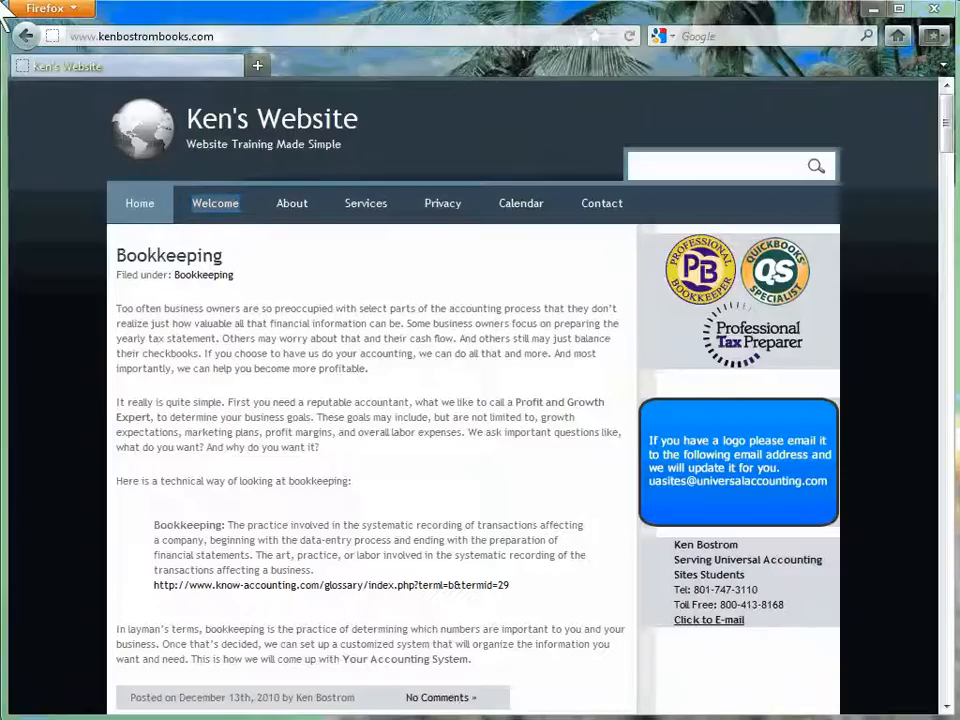
Visit the Welcome, About, Services, Privacy, Calendar and Contact pages in turn
left_click(205, 200)
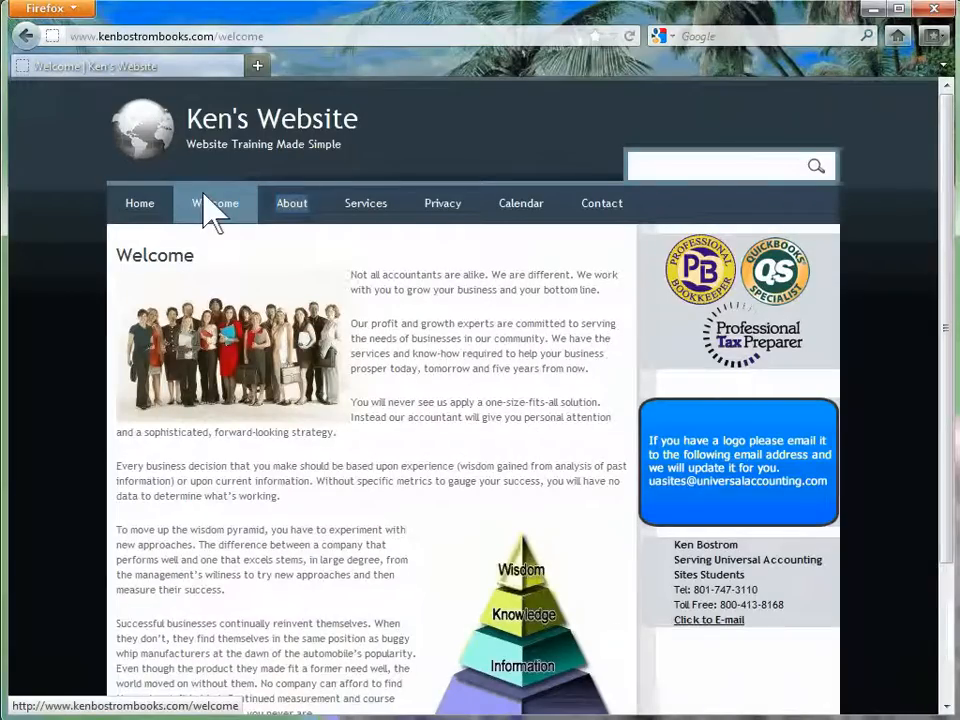
left_click(290, 206)
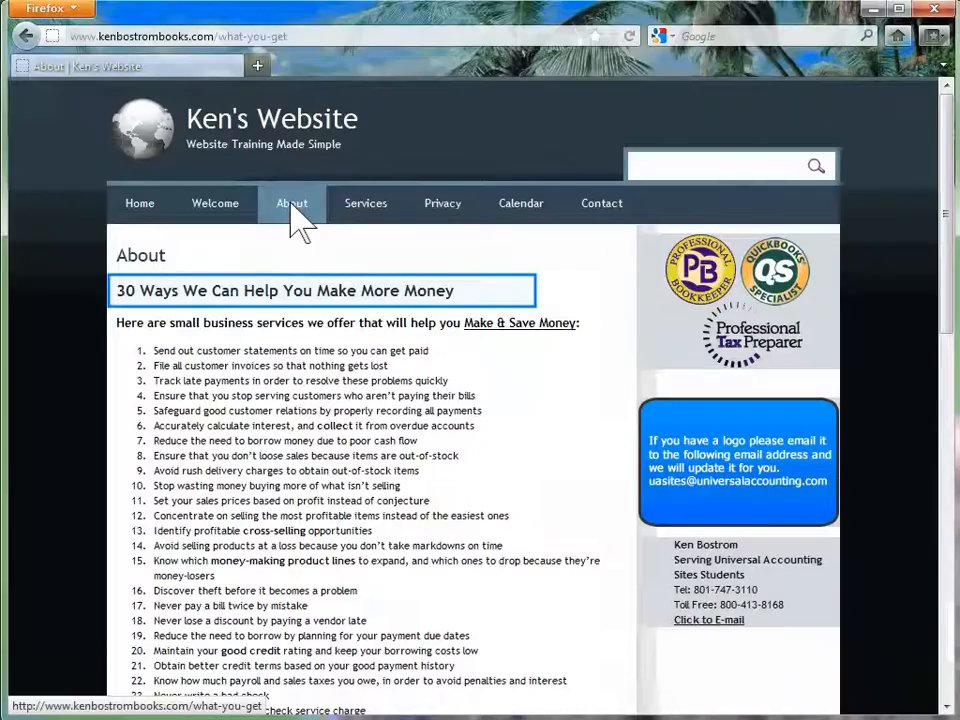
left_click(367, 206)
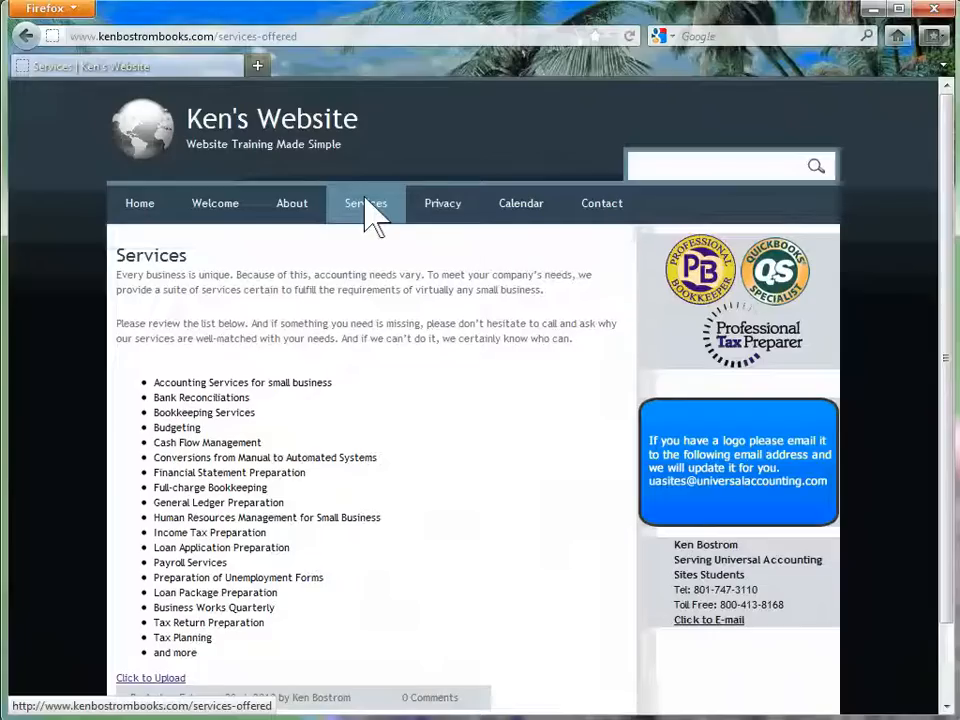
left_click(446, 212)
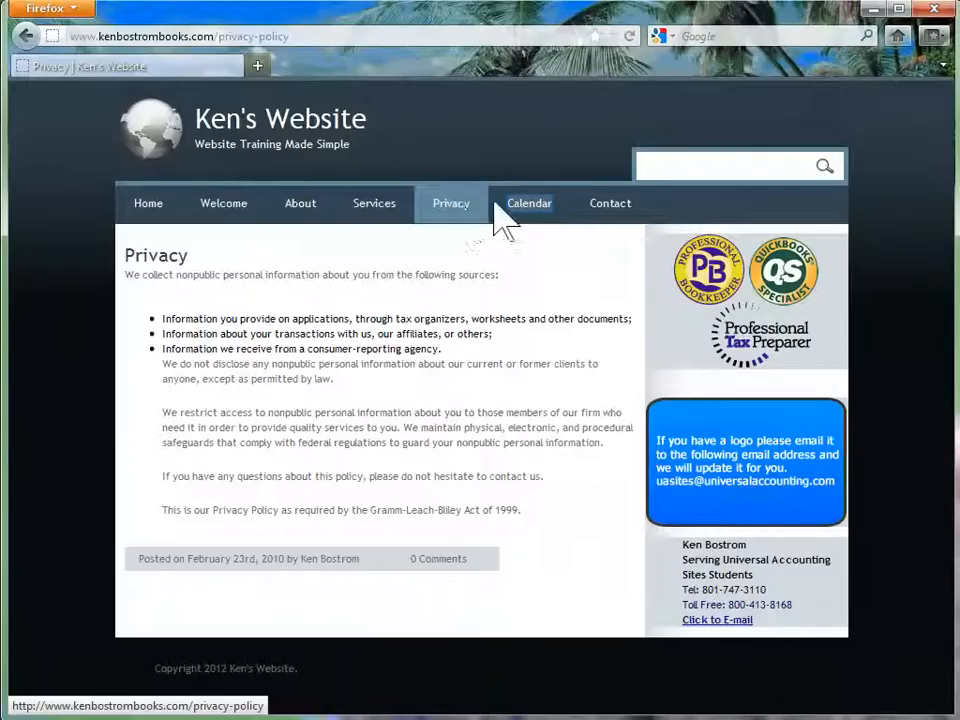
left_click(529, 204)
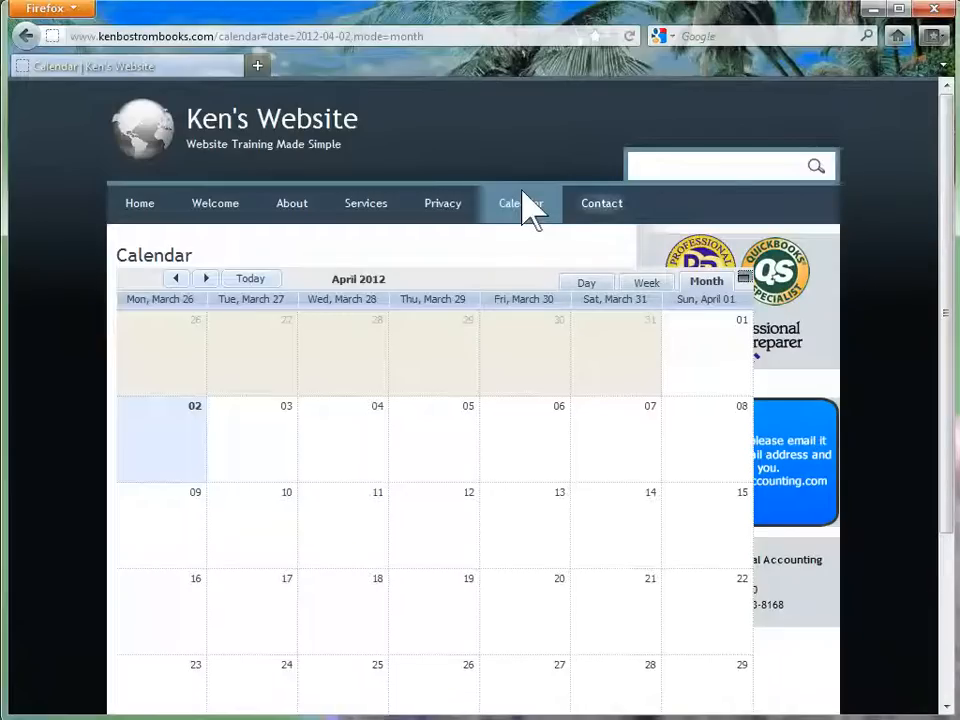
left_click(600, 212)
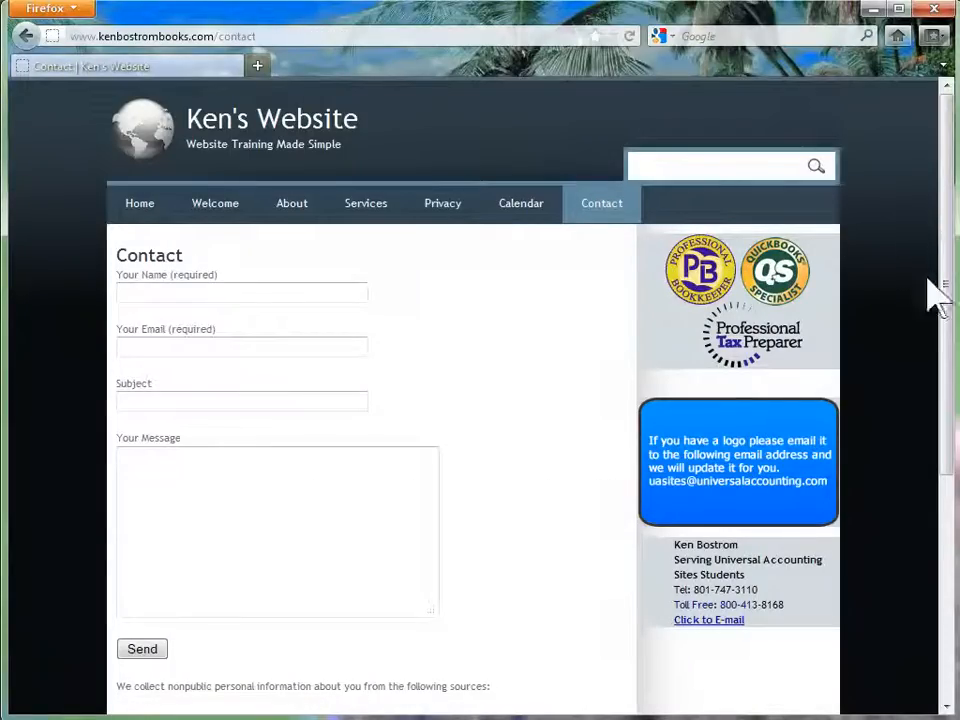
scroll(603, 305, "down", 5)
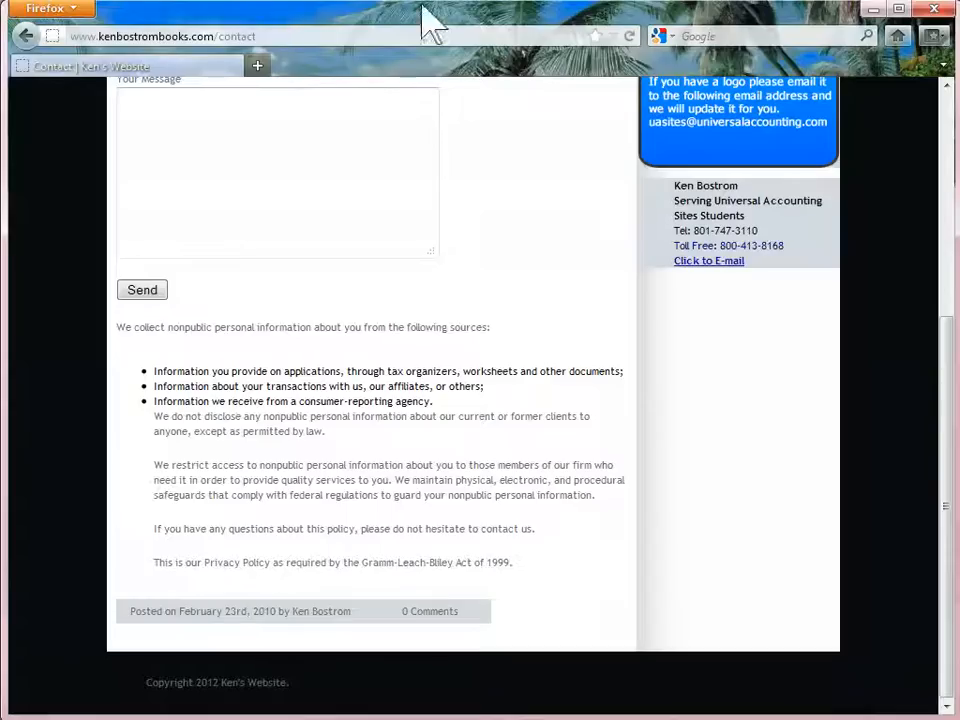
scroll(603, 305, "up", 5)
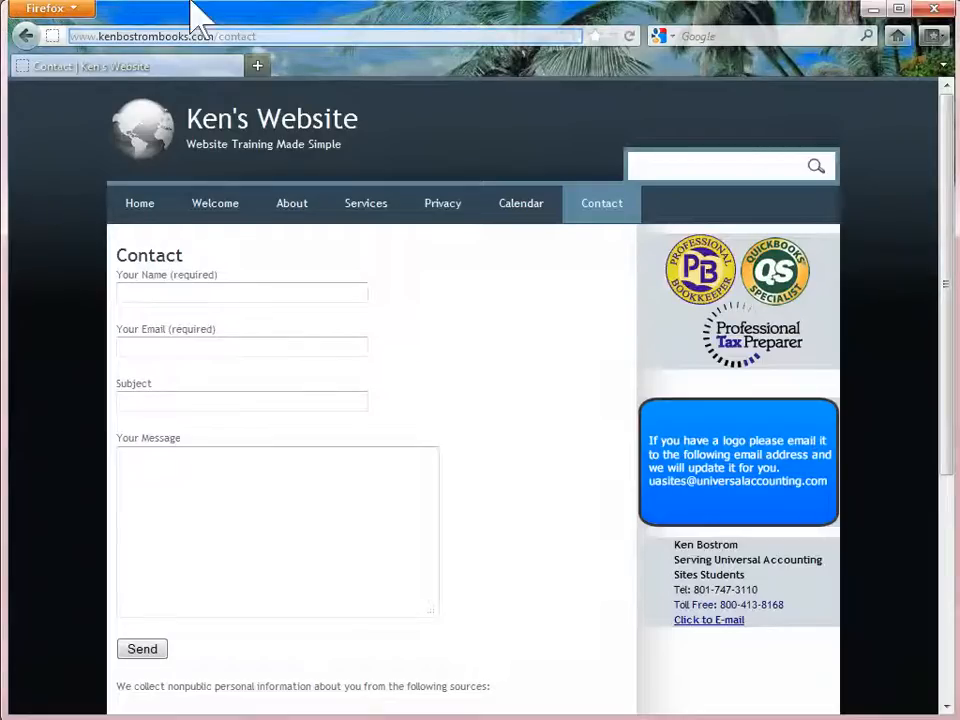
Swap /contact for /wp-admin in the address and log in to the admin area
left_click(247, 33)
left_click_drag(248, 32, 211, 32)
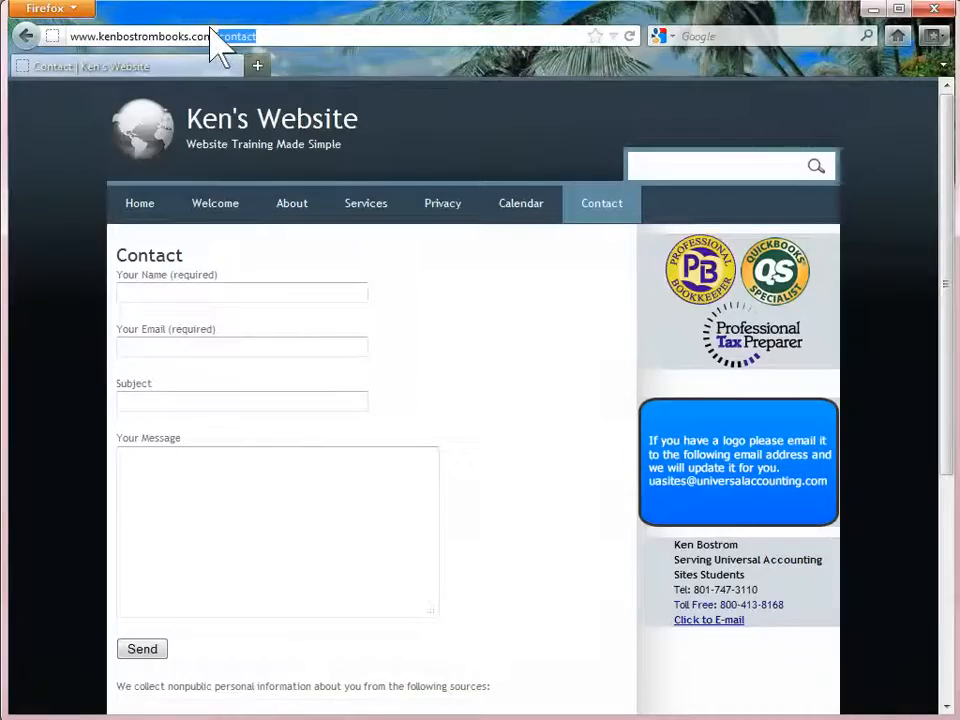
type("/wp")
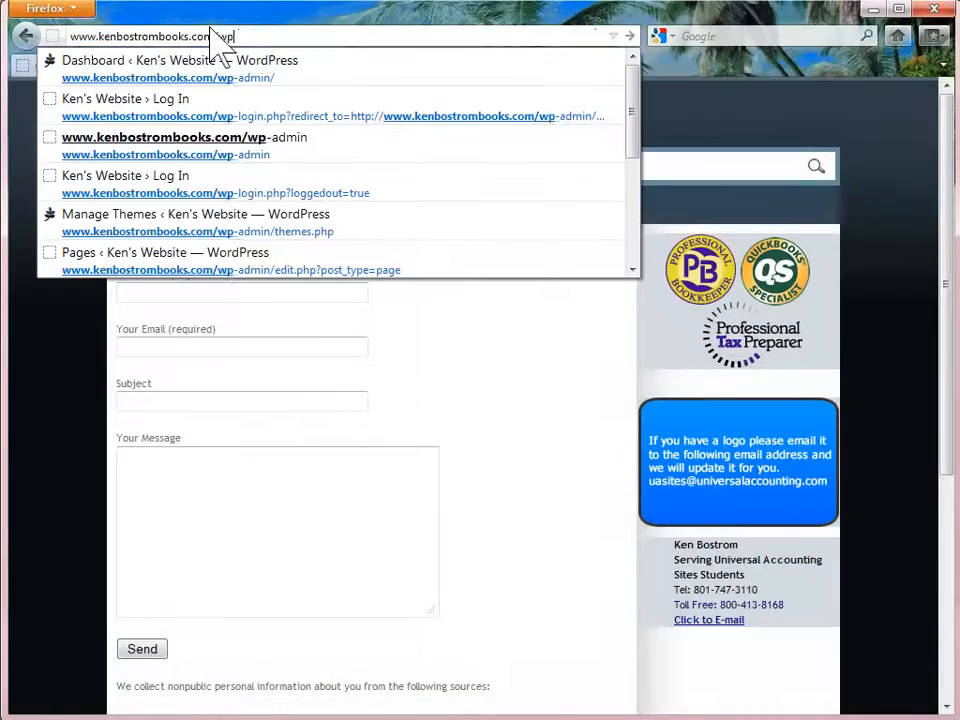
type("-admin")
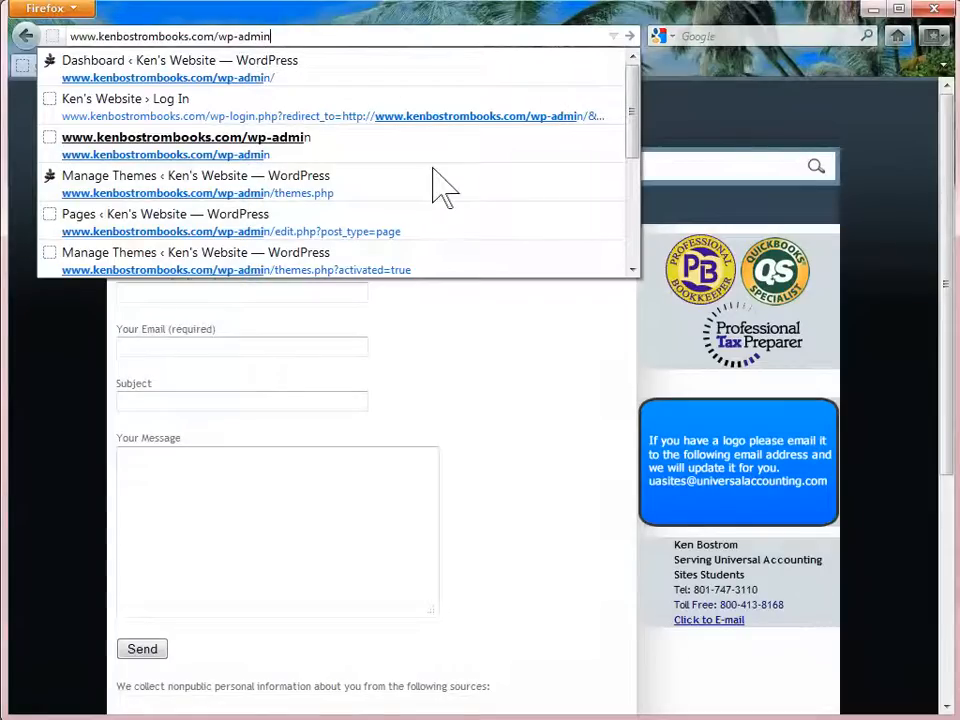
key("Return")
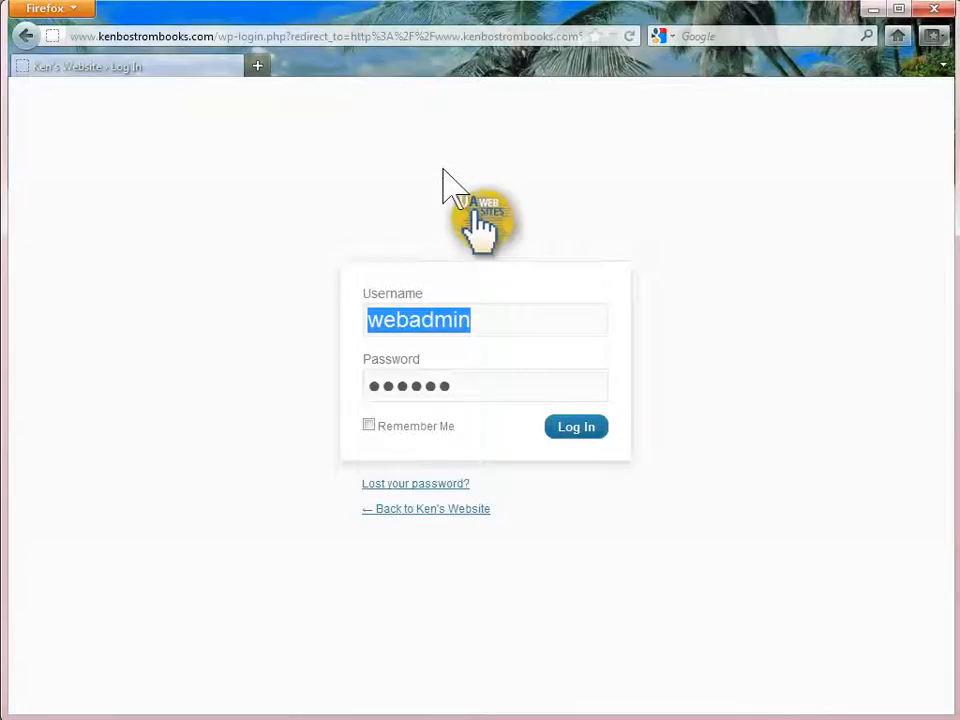
left_click(444, 170)
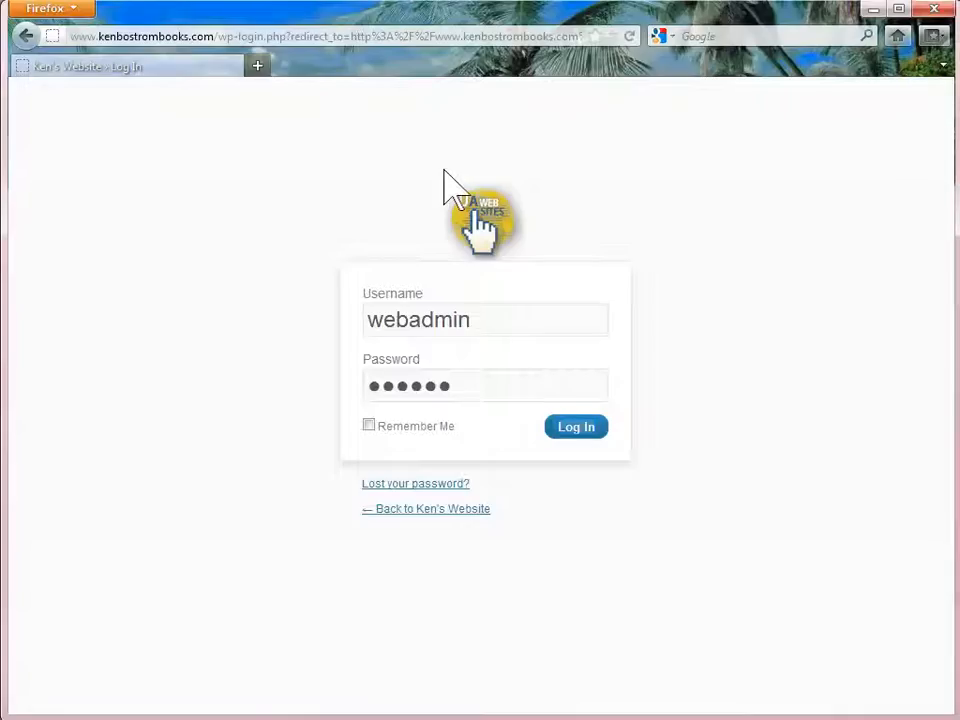
left_click(577, 430)
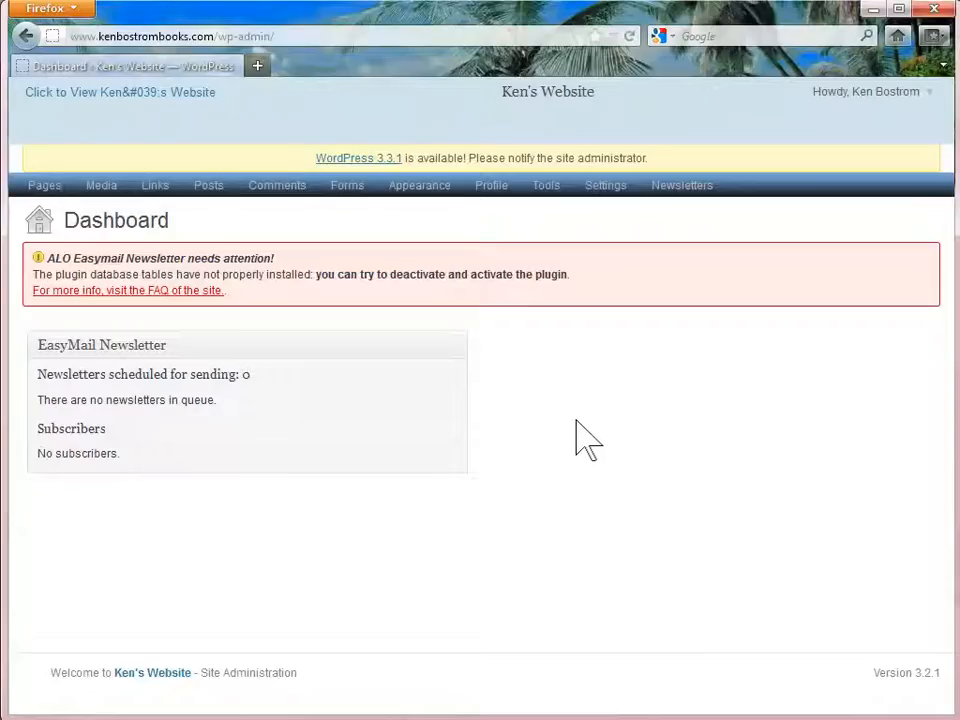
Create and publish an empty page titled 'Tips', then view all pages
mouse_move(44, 186)
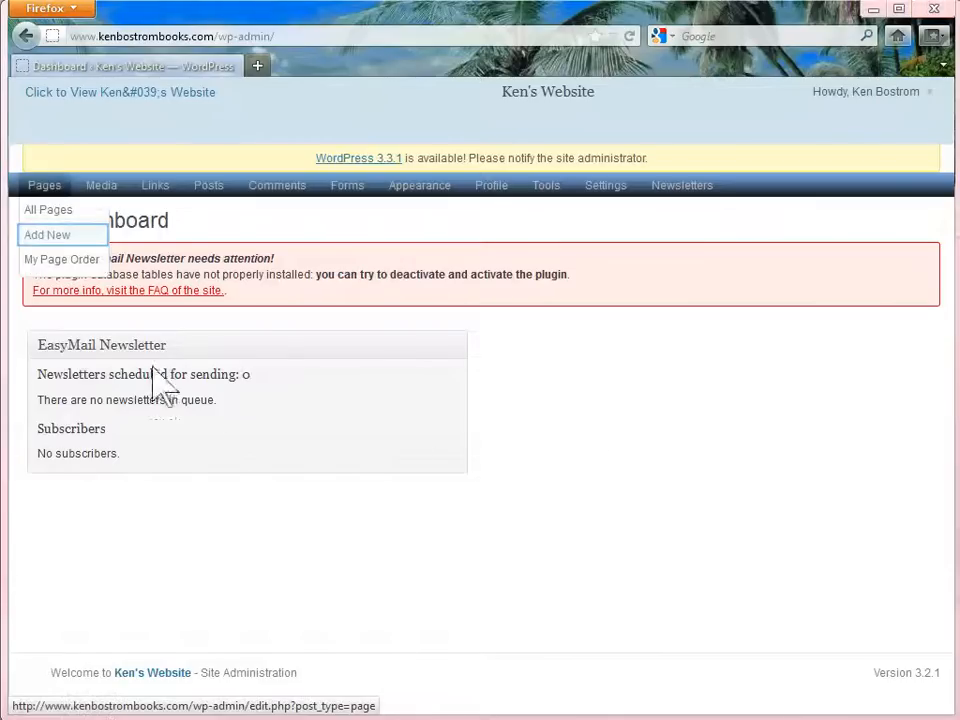
left_click(47, 236)
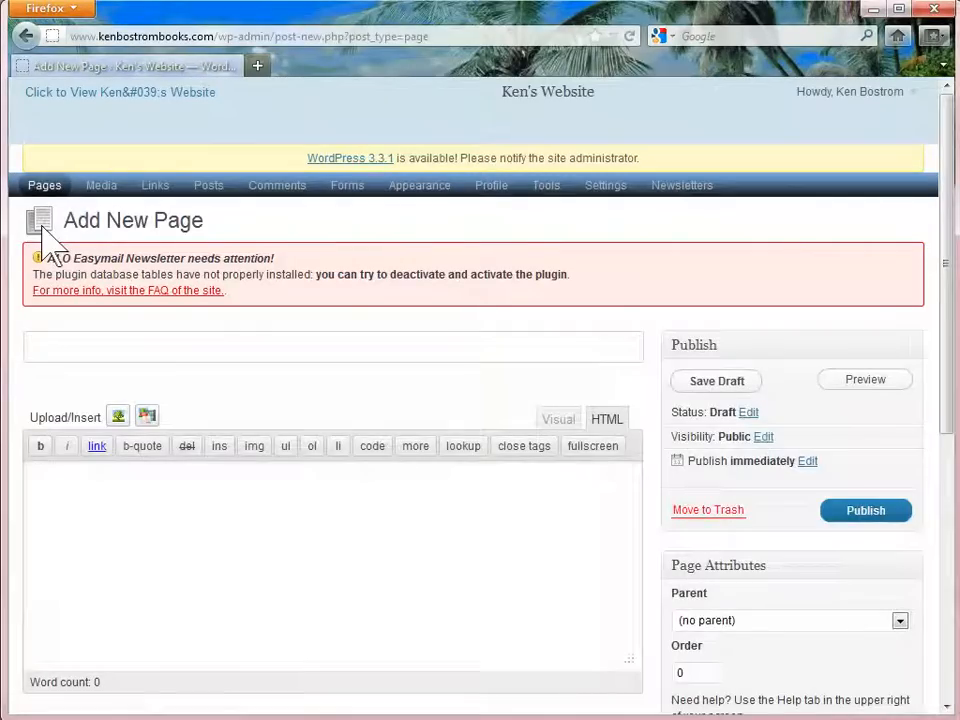
type("Tips")
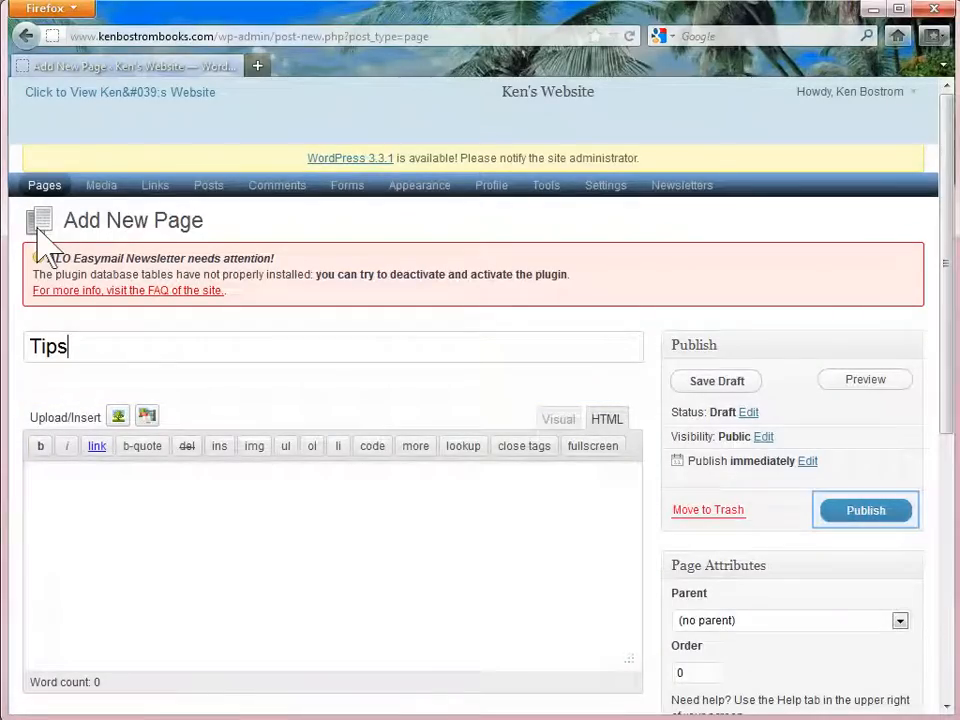
left_click(866, 512)
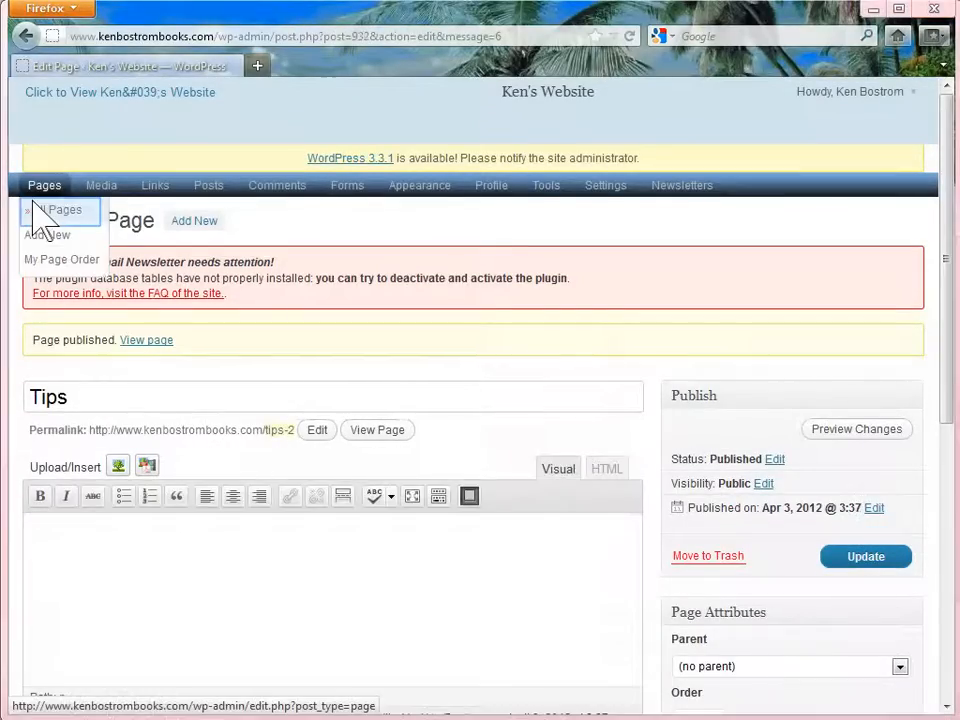
left_click(40, 208)
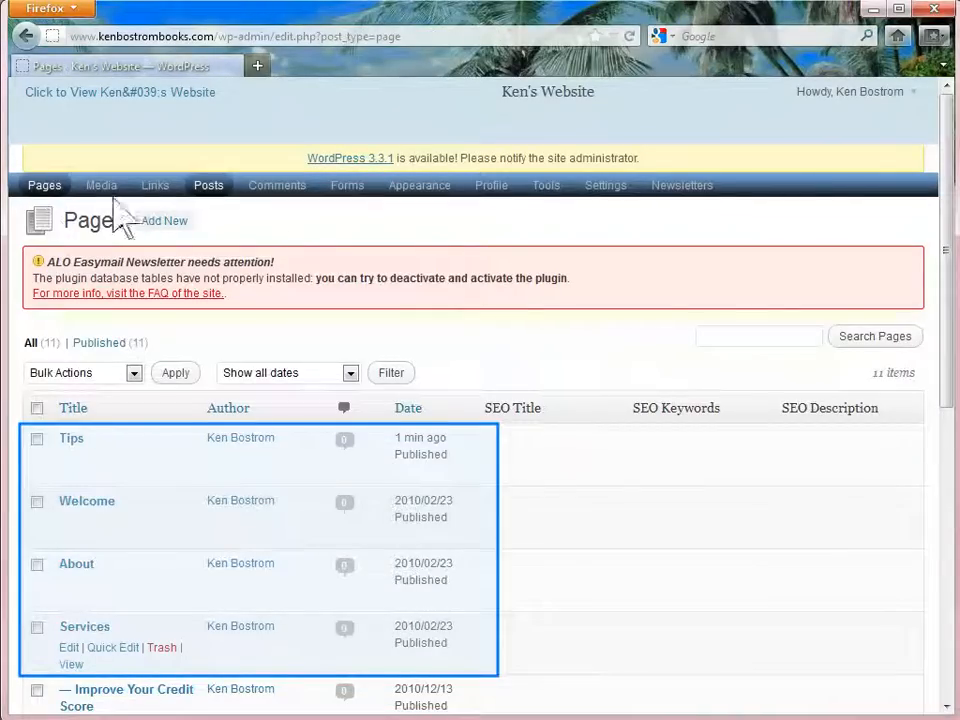
Scroll down the Pages list and open Quick Edit on the About page
scroll(942, 588, "down", 2)
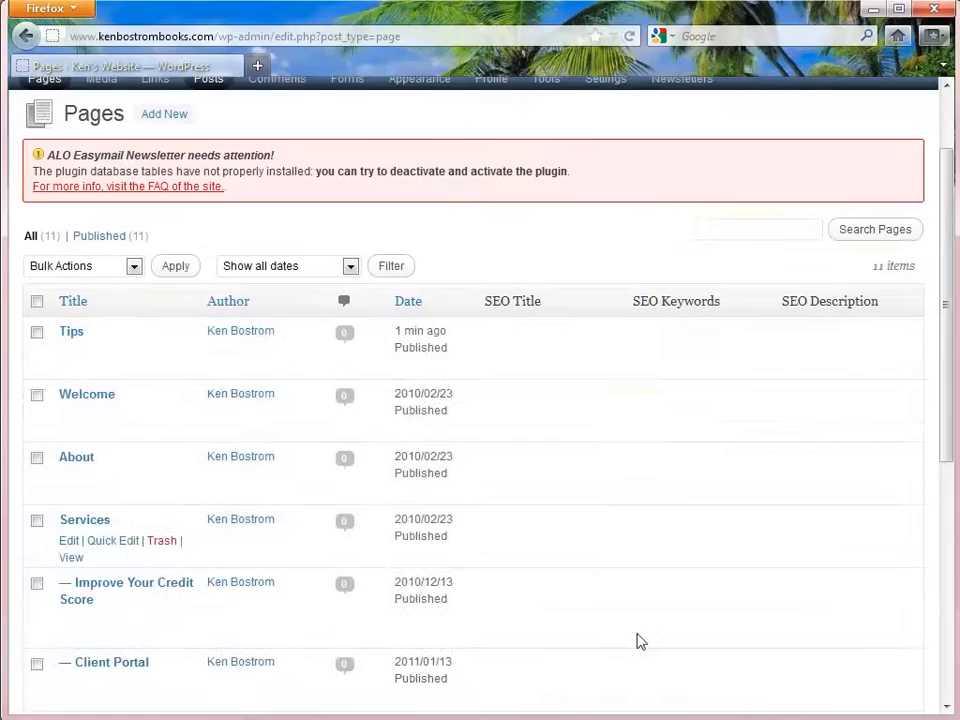
scroll(640, 641, "down", 4)
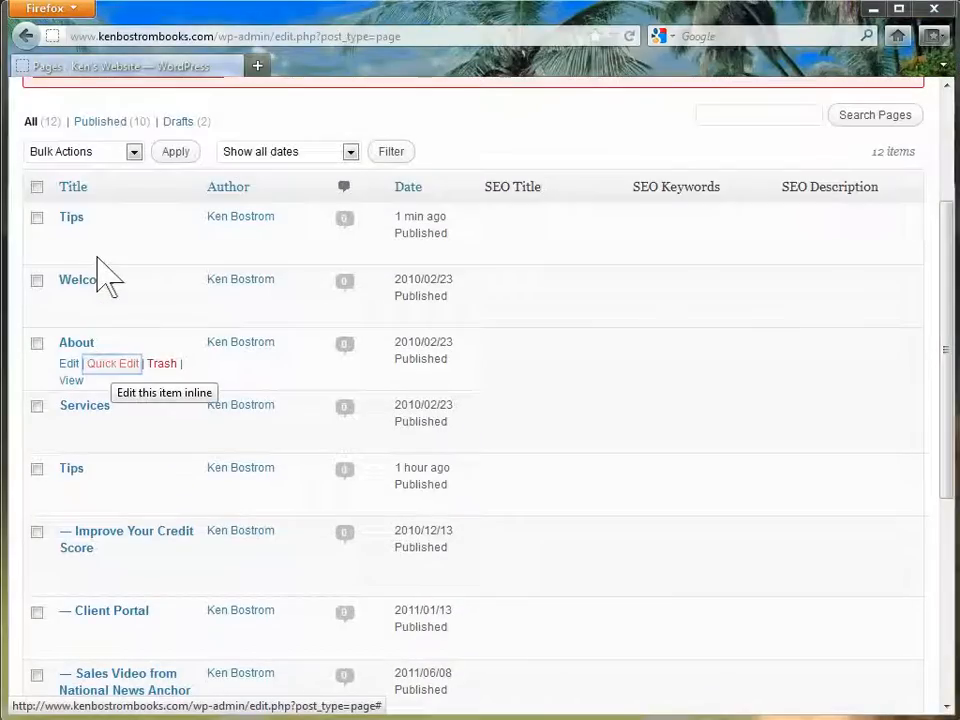
left_click(100, 361)
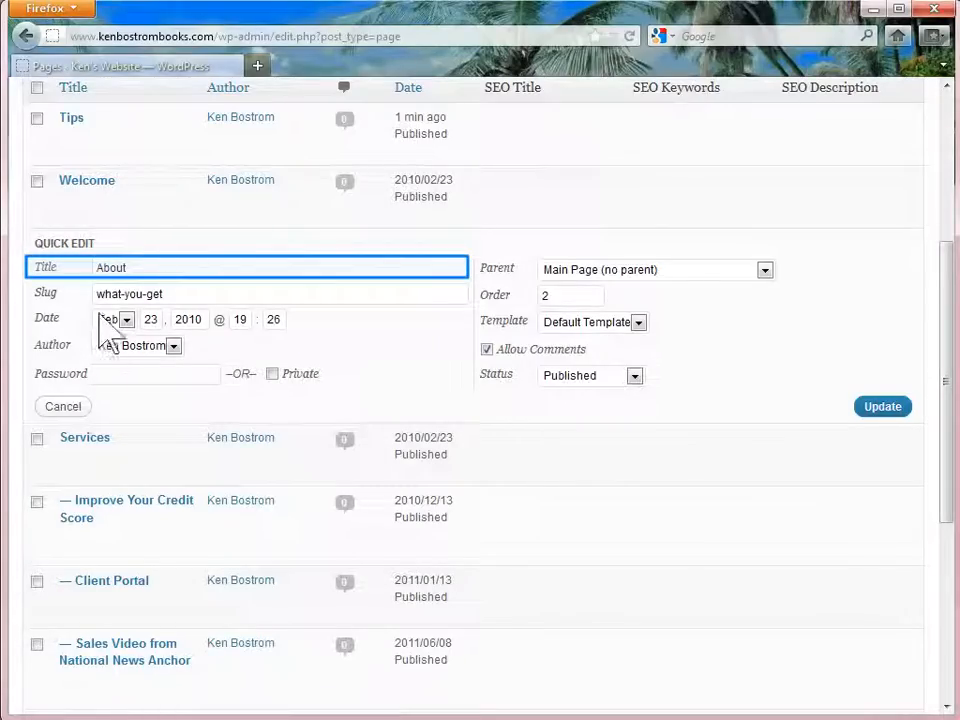
Change the About page's title to 'Make Money' and save it
key("BackSpace")
key("BackSpace")
key("BackSpace")
key("BackSpace")
key("BackSpace")
type("Make Money")
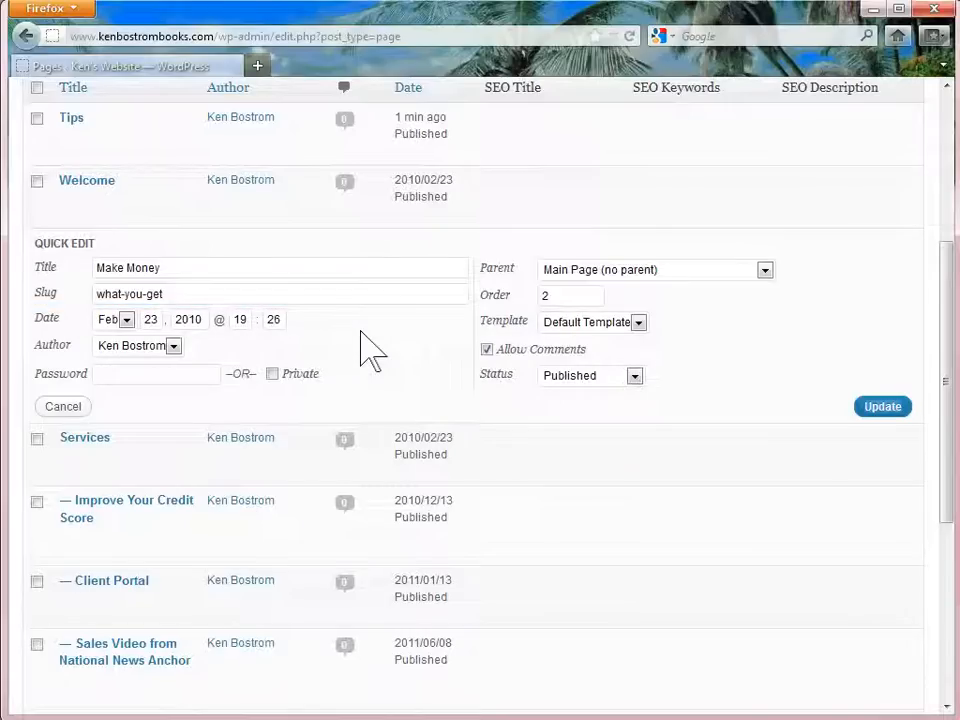
left_click(866, 404)
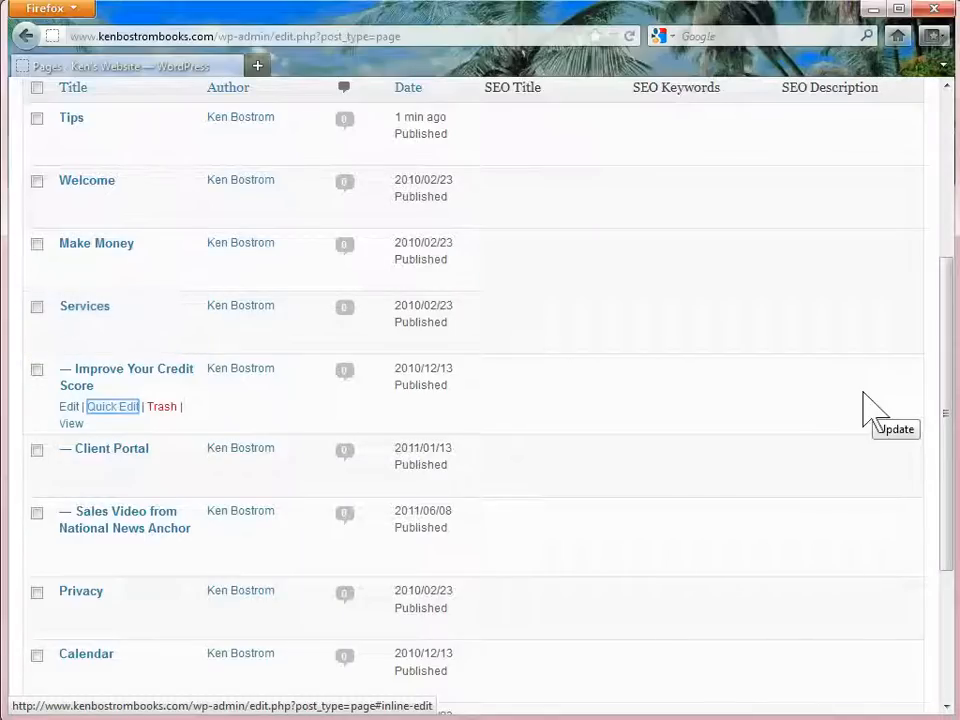
Set Tips as the parent of the Improve Your Credit Score page
left_click(111, 408)
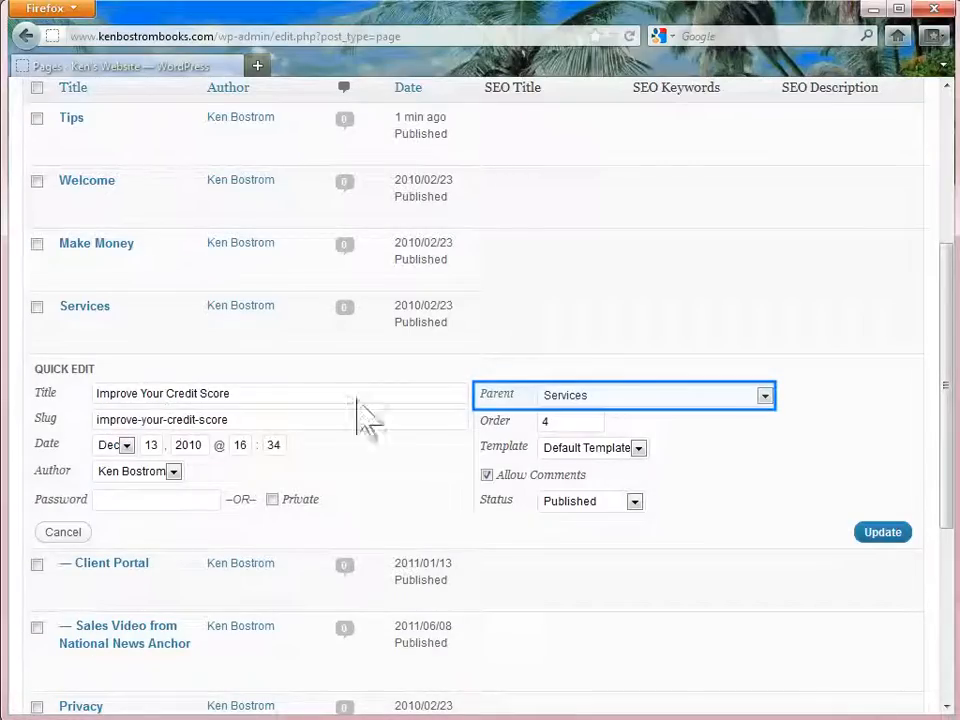
left_click(760, 395)
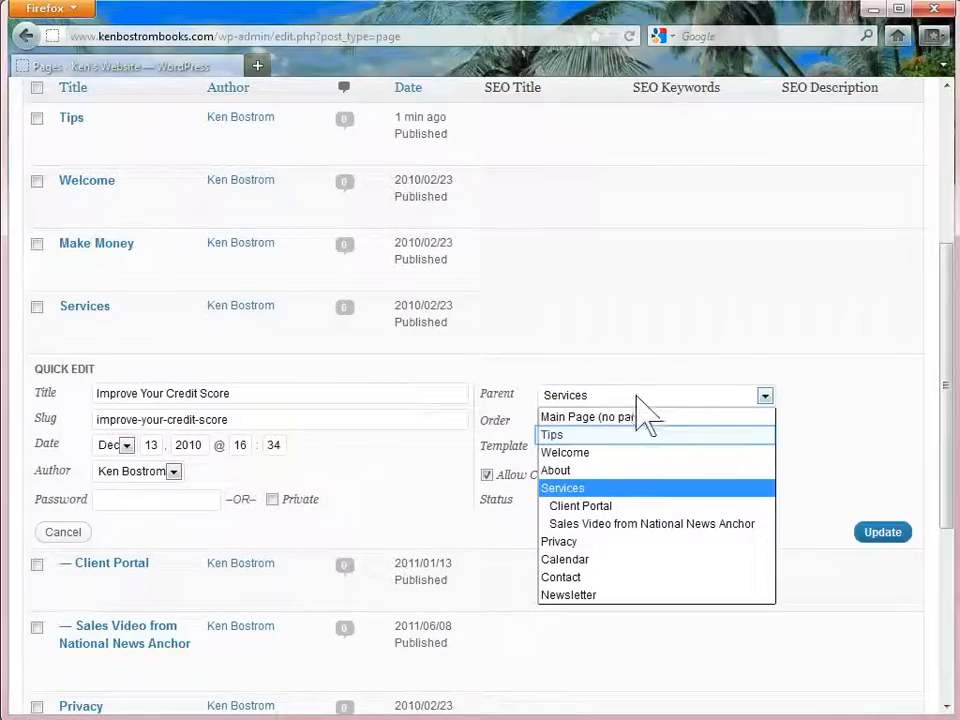
left_click(593, 437)
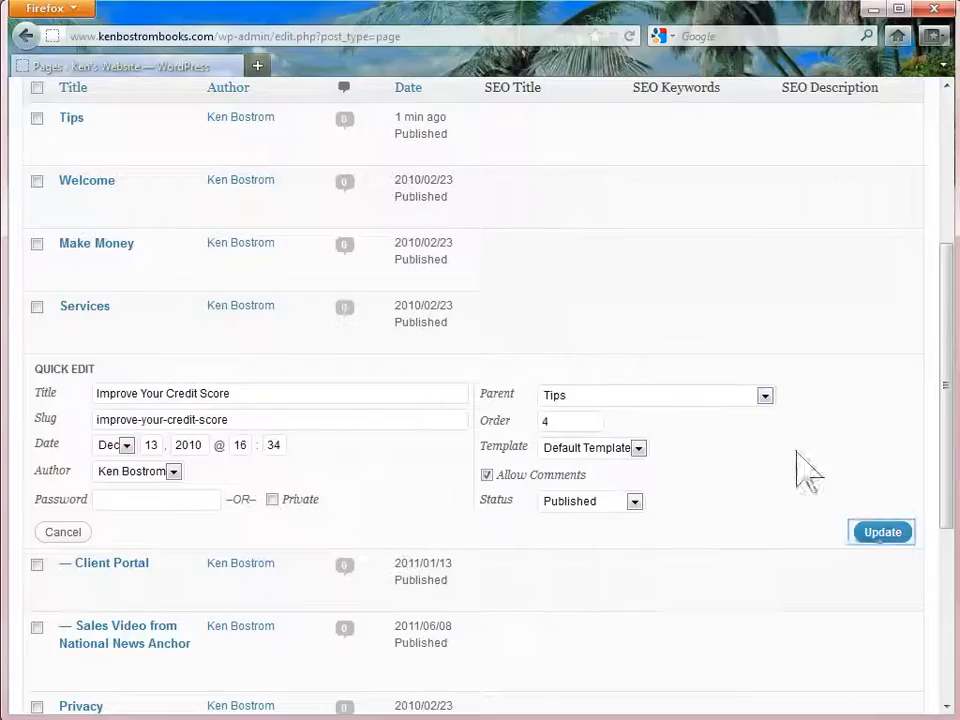
left_click(868, 533)
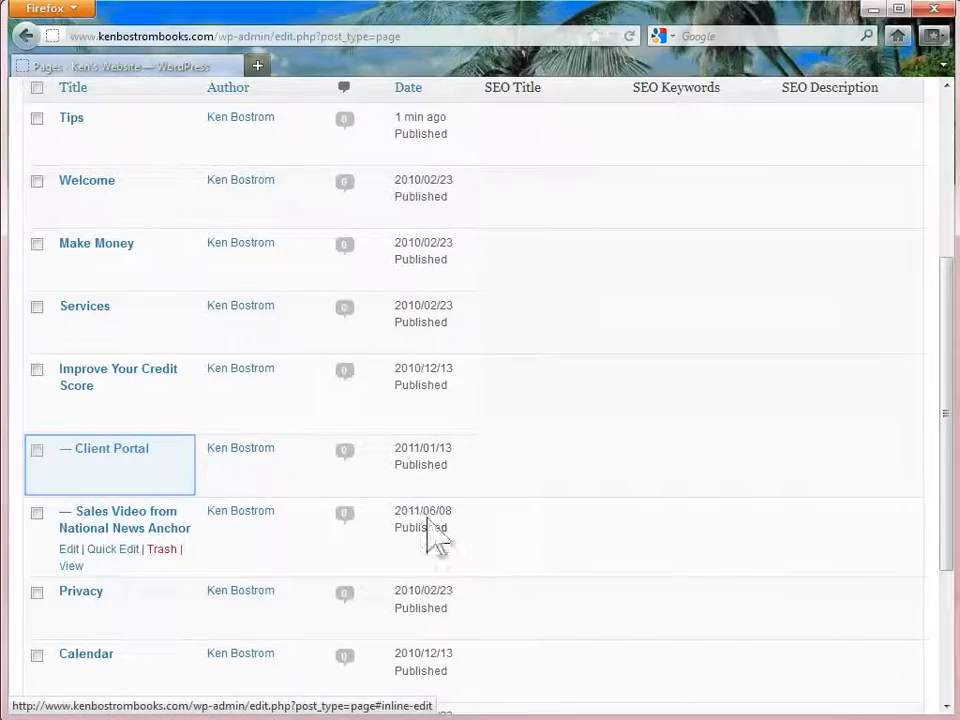
Set Tips as the parent of the Client Portal page
left_click(104, 466)
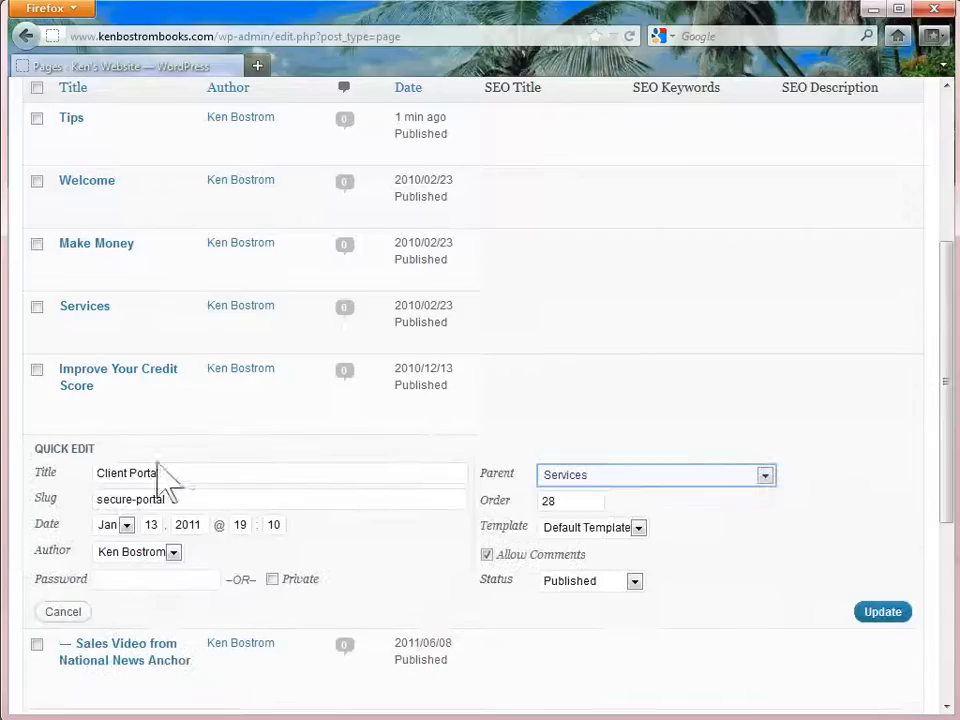
left_click(765, 475)
left_click(668, 512)
left_click(870, 612)
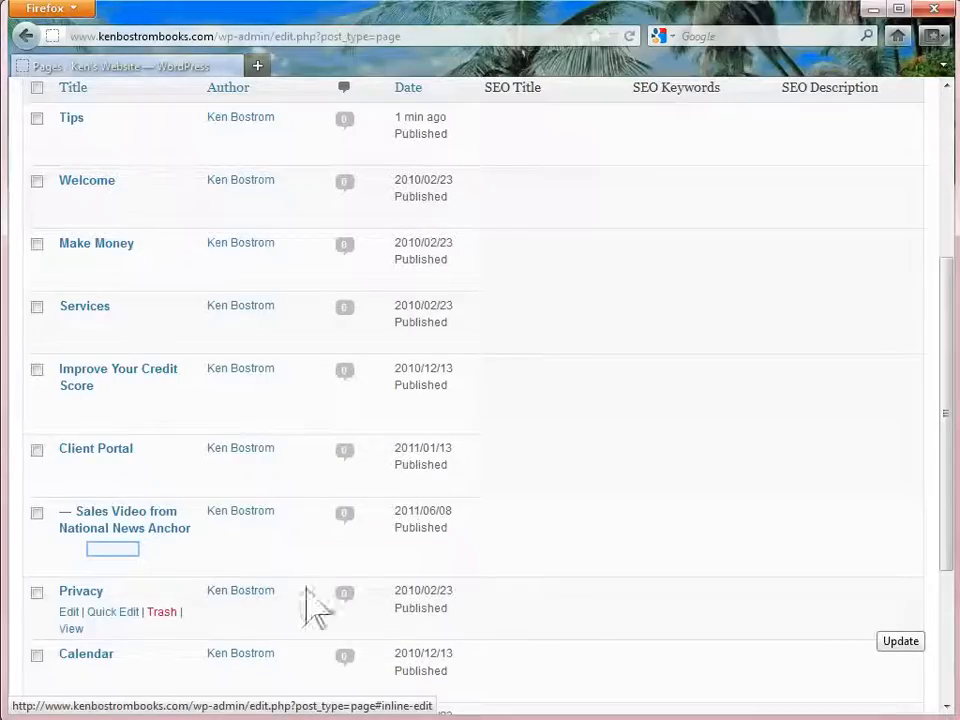
Give Sales Video from National News Anchor a new parent page and save it
left_click(98, 548)
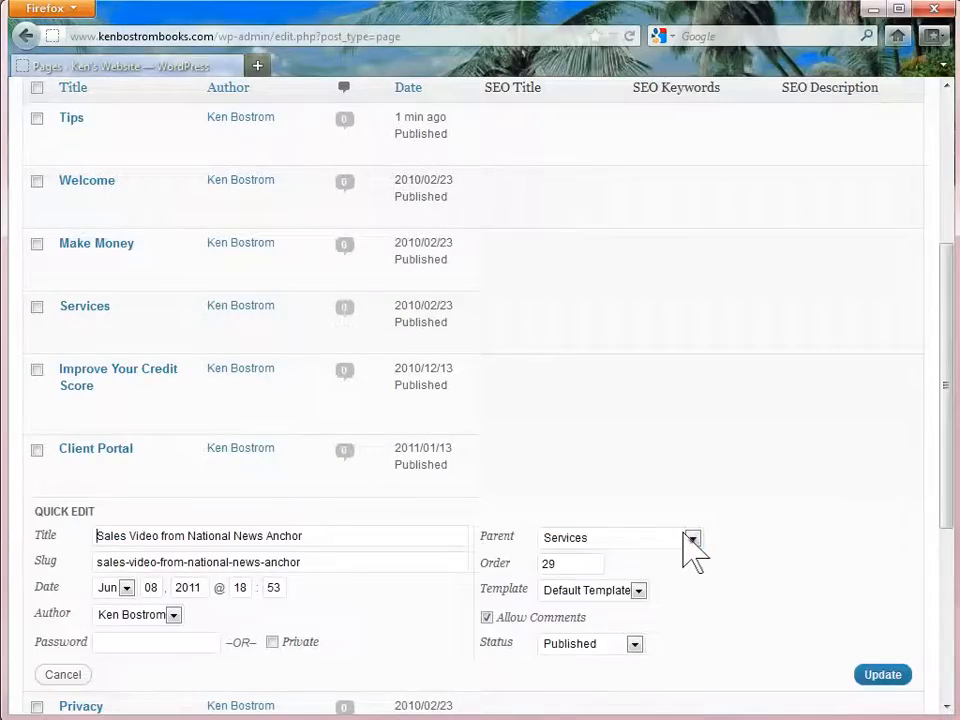
left_click(688, 537)
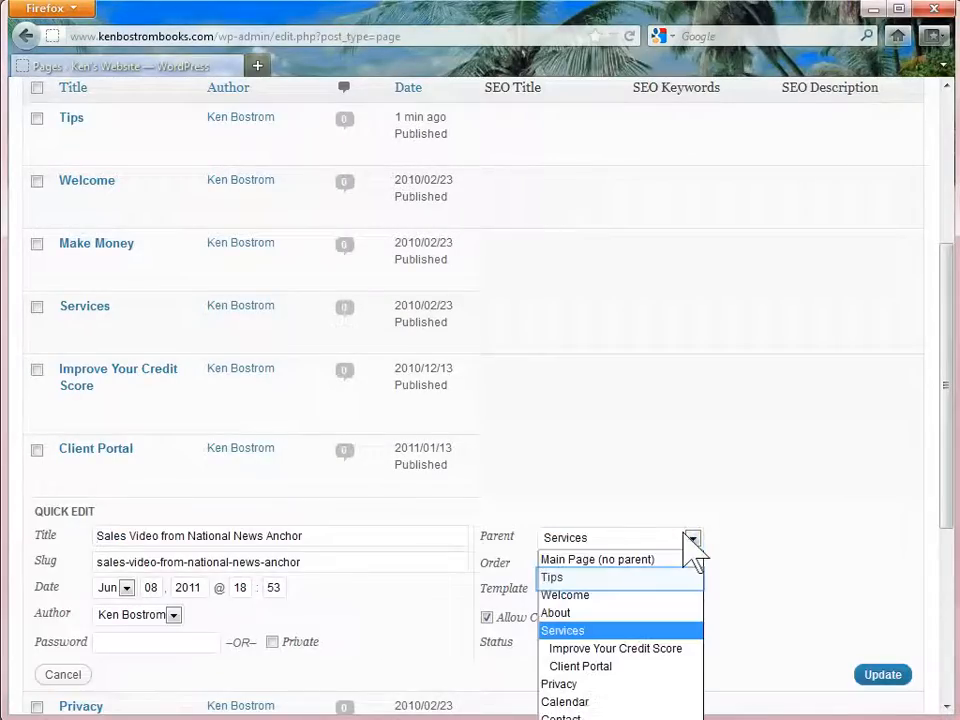
left_click(600, 577)
left_click(883, 675)
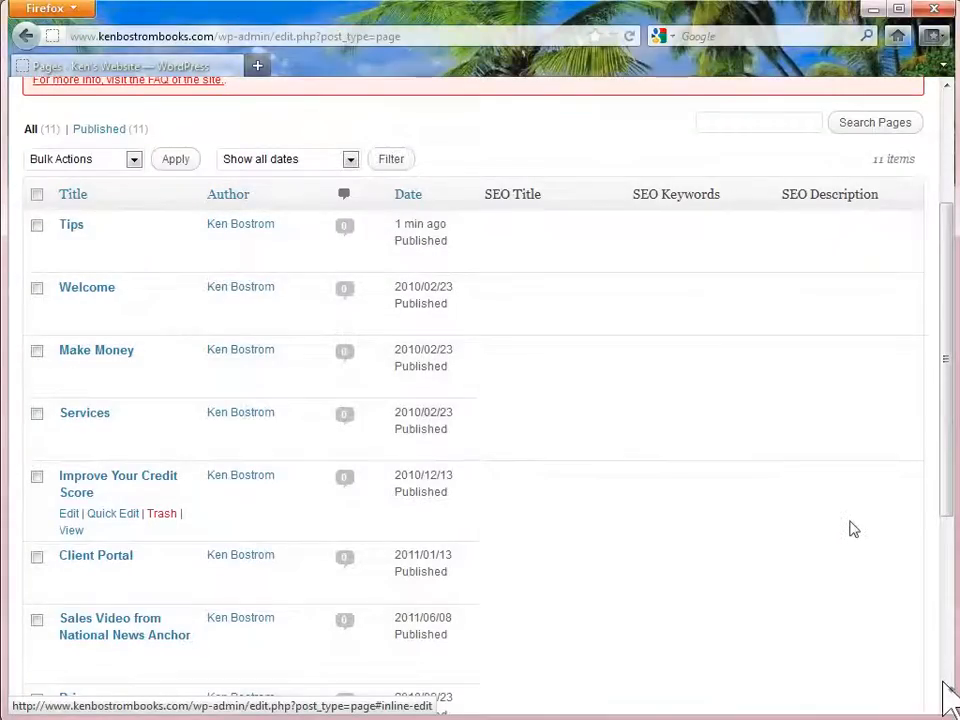
Change the Calendar page's status from Published to Draft
scroll(948, 691, "down", 5)
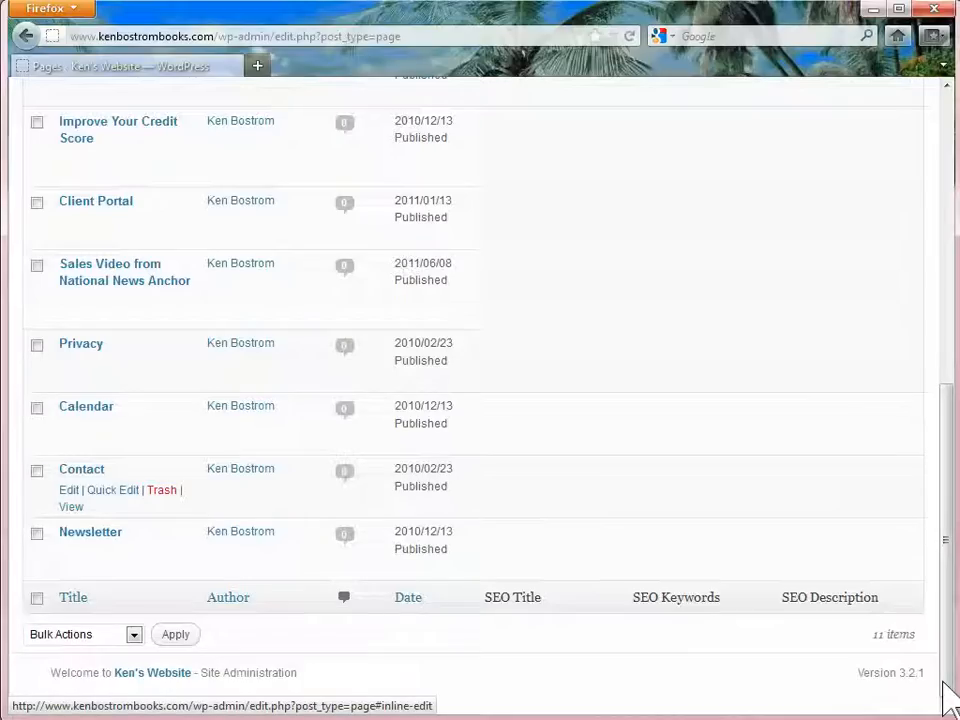
left_click(100, 430)
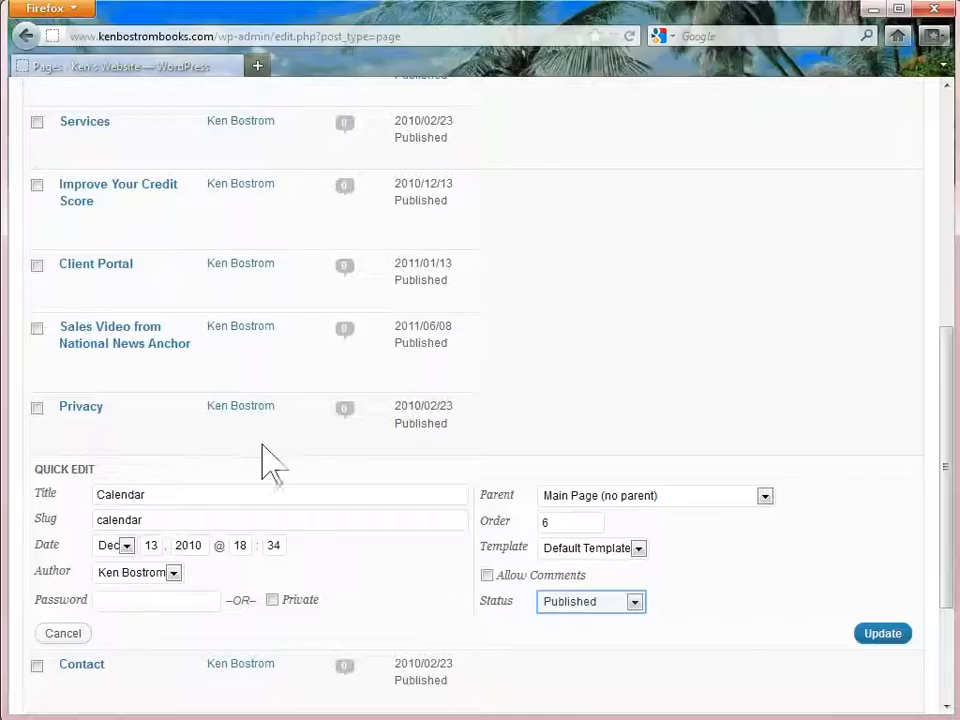
left_click(608, 603)
left_click(550, 658)
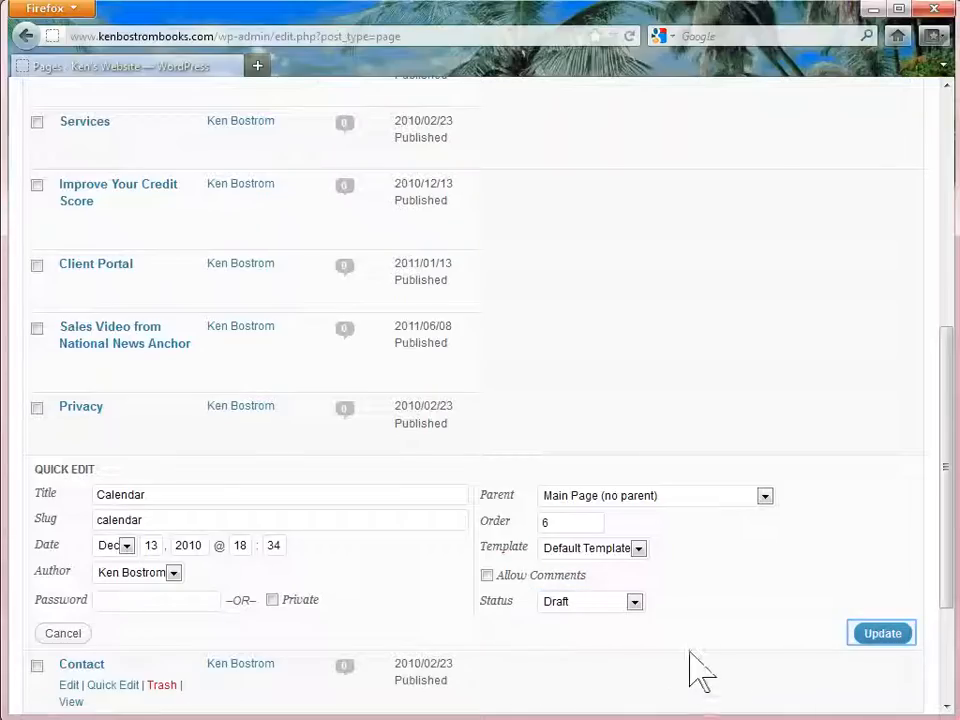
left_click(879, 633)
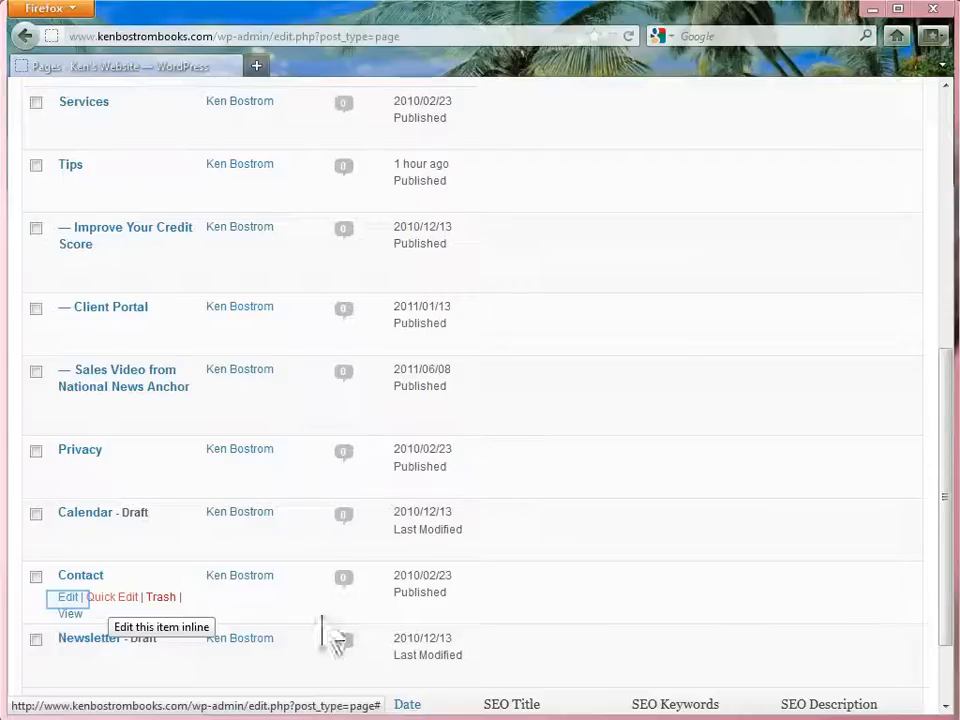
Open the Contact page in the Visual editor and remove the privacy-policy text below the form
left_click(67, 597)
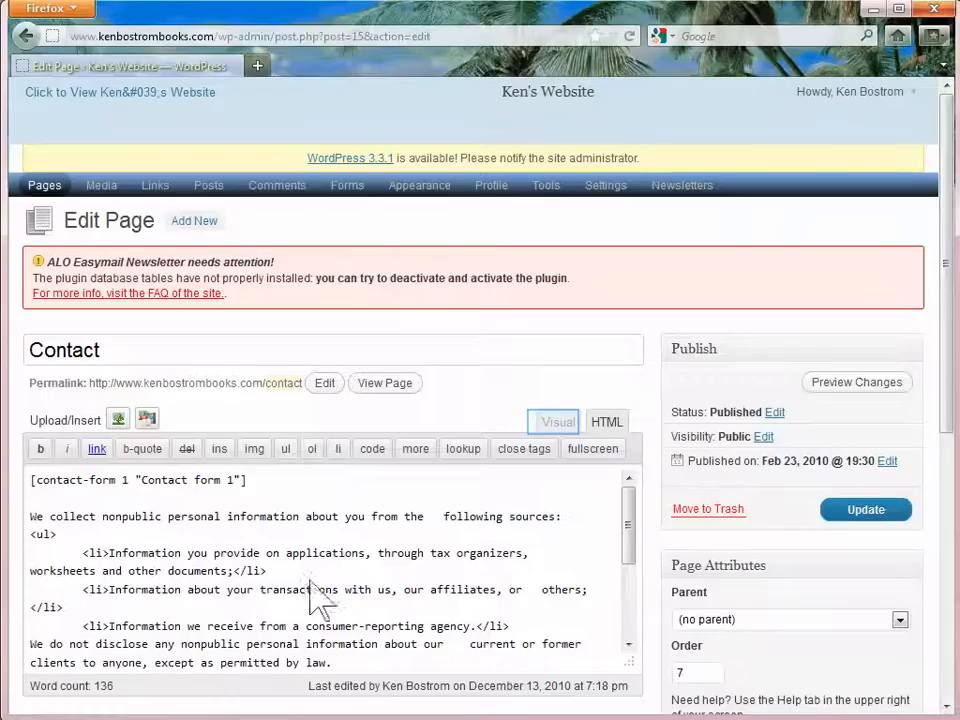
left_click(556, 421)
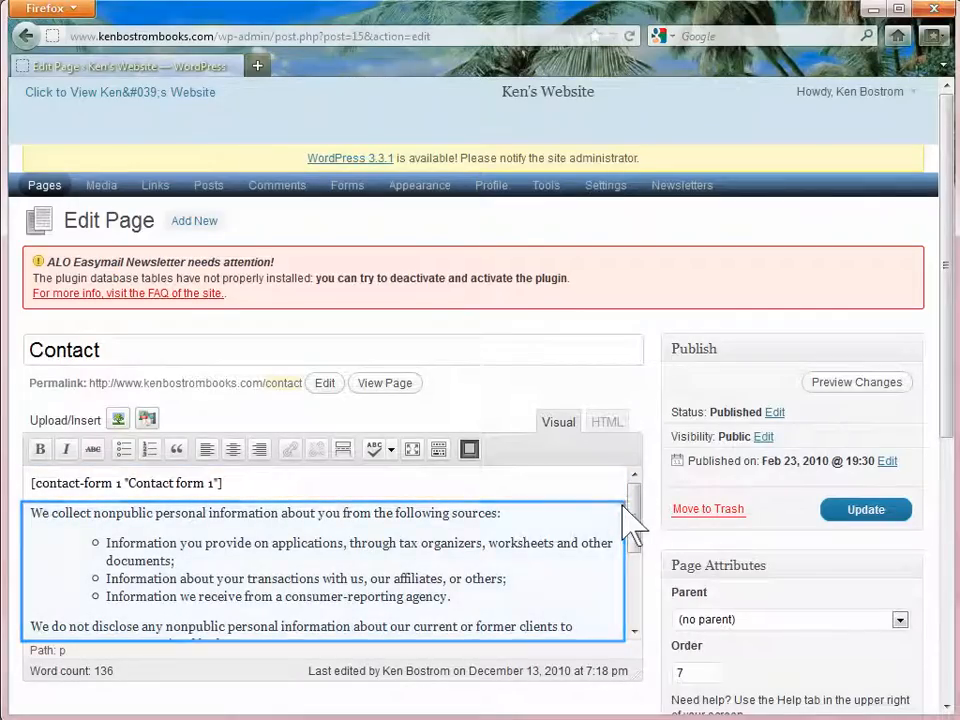
left_click_drag(22, 510, 525, 660)
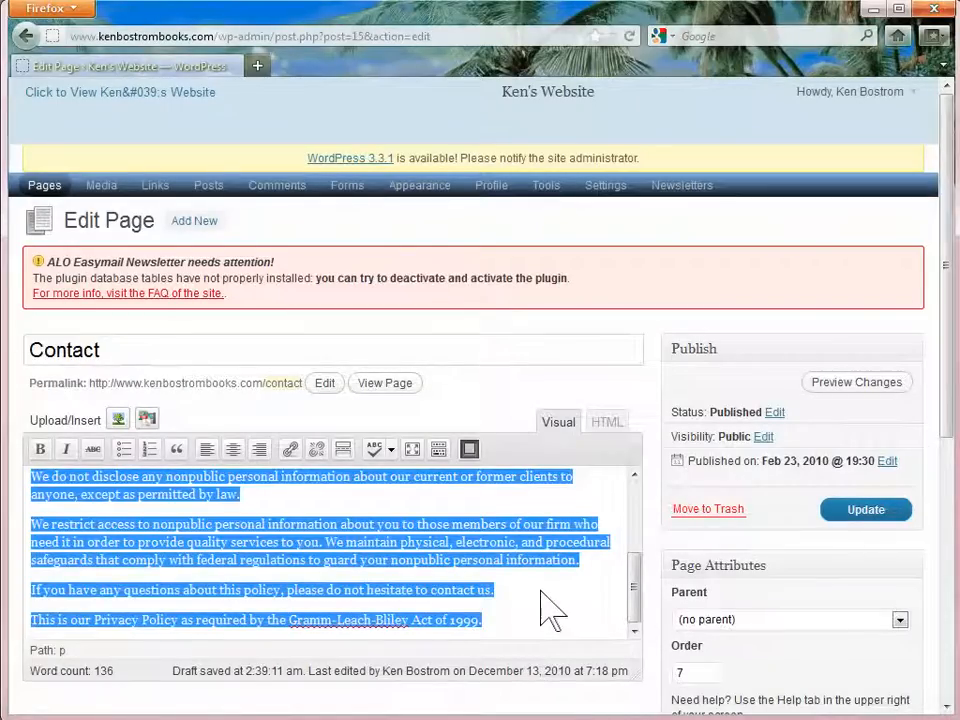
type("[contact-form 1 \"Contact form 1\"]")
Add the contact's name, phone number and e-mail below the form, update the page, and return to Pages
key("Return")
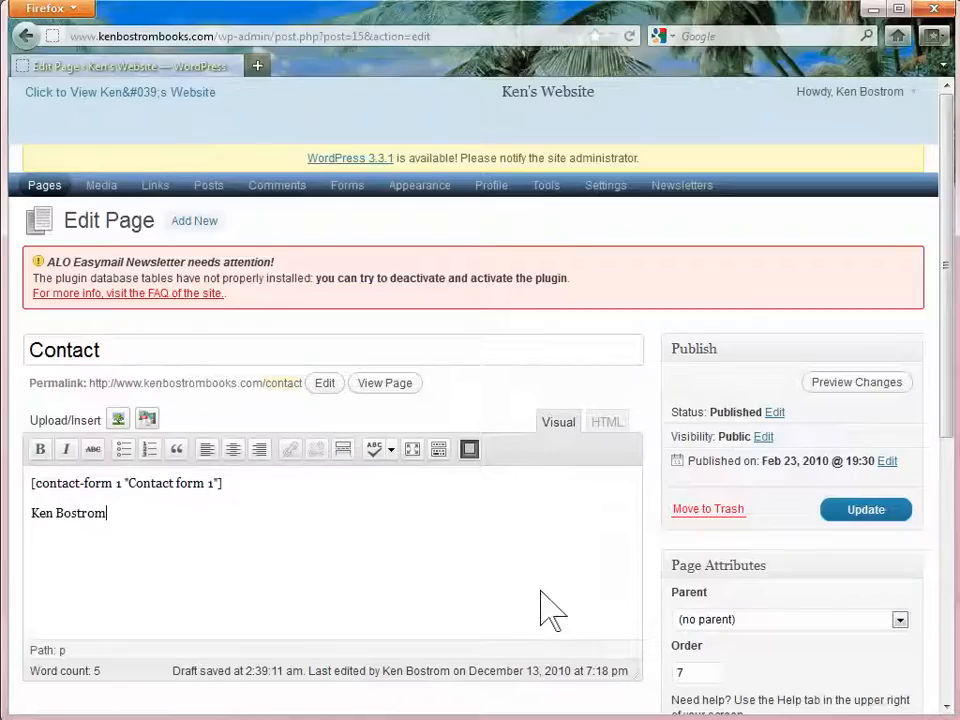
key("Return")
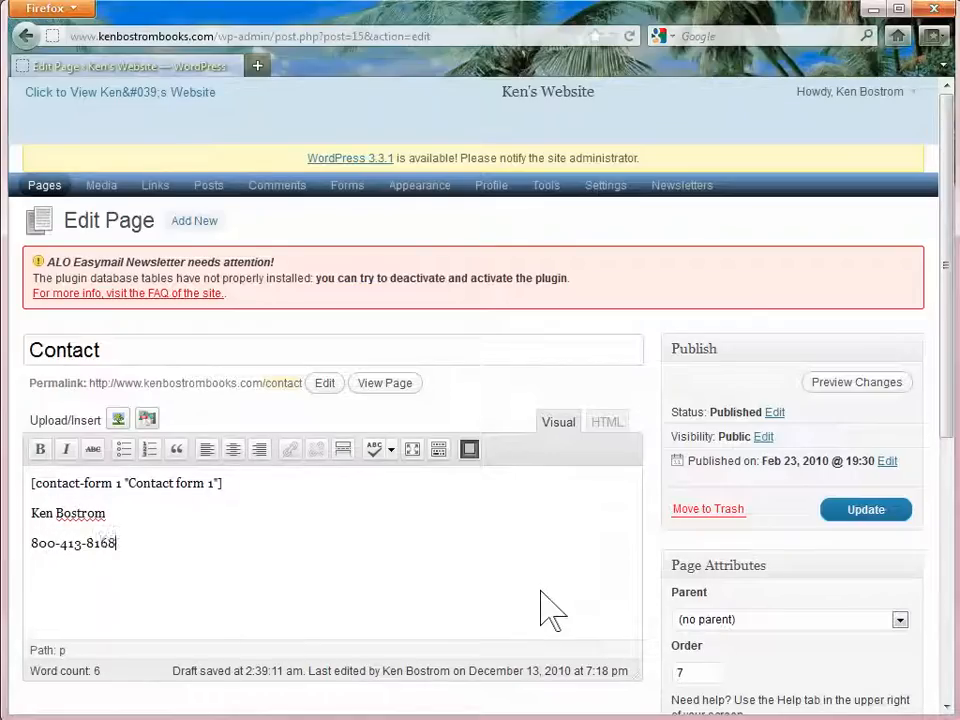
key("Return")
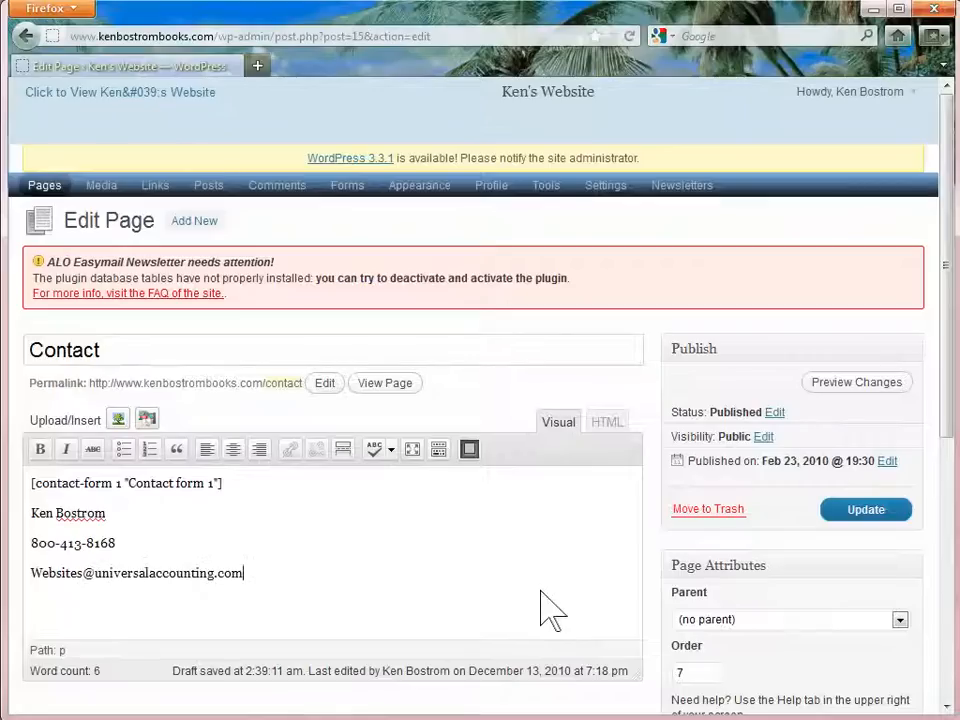
key("Tab")
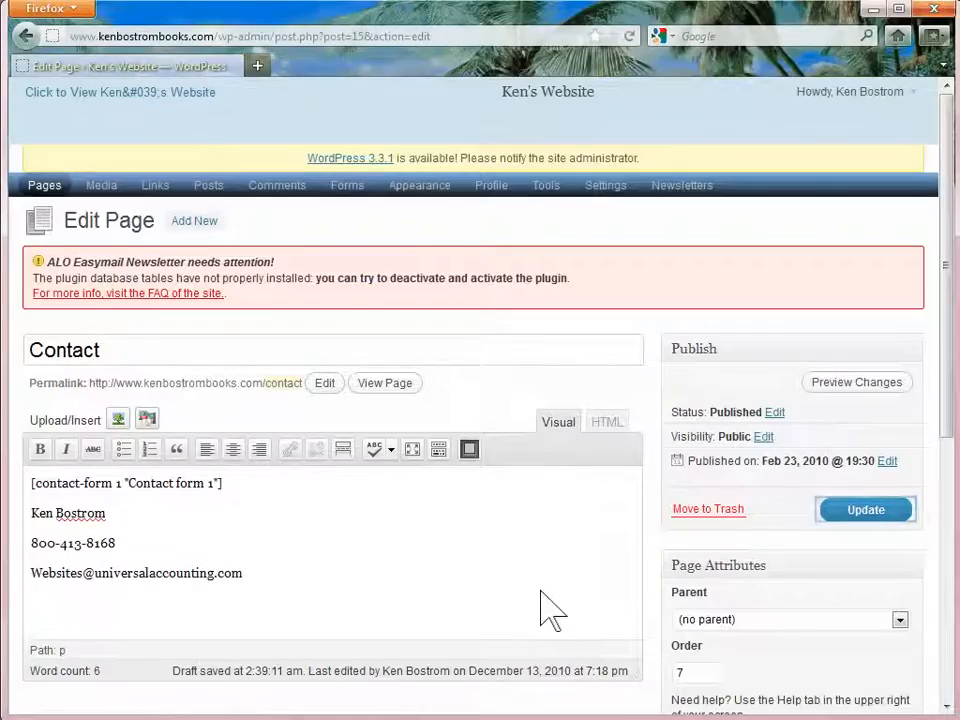
left_click(862, 504)
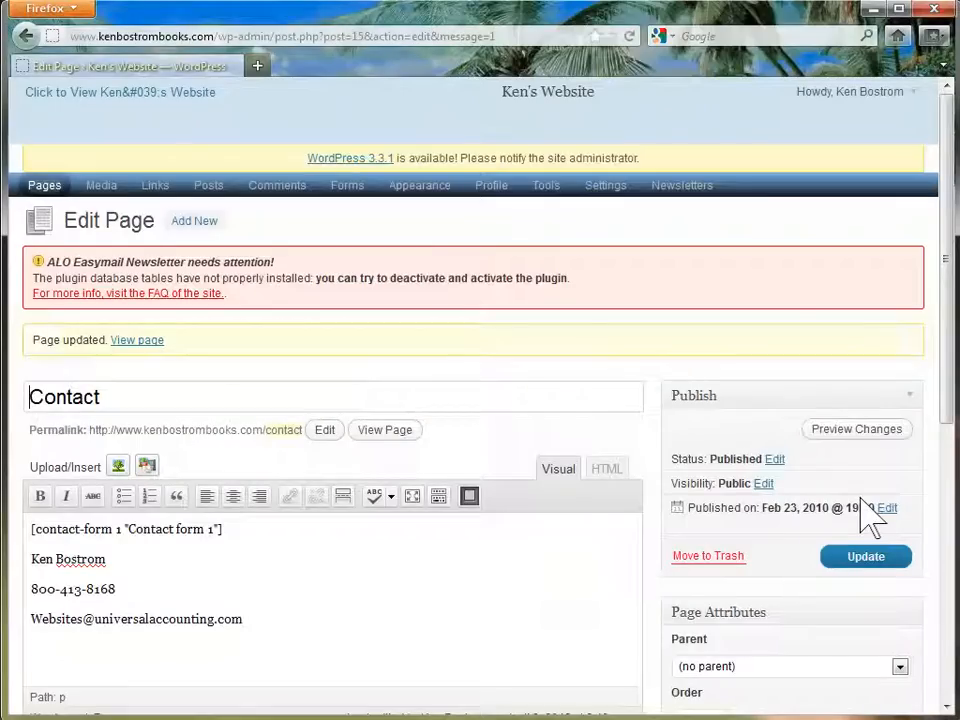
left_click(30, 185)
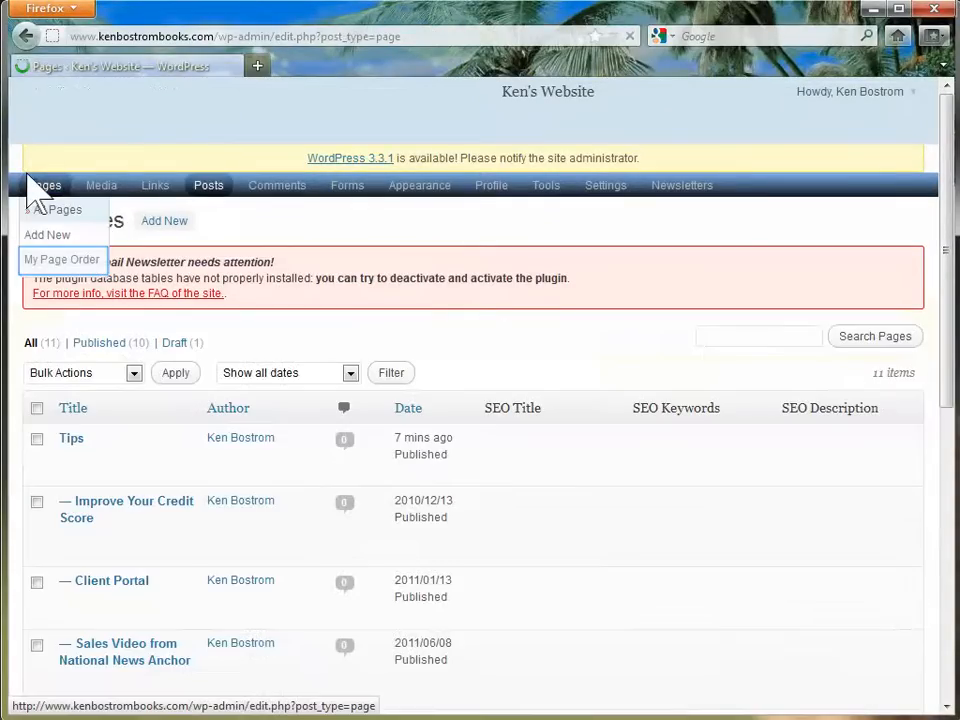
left_click(44, 260)
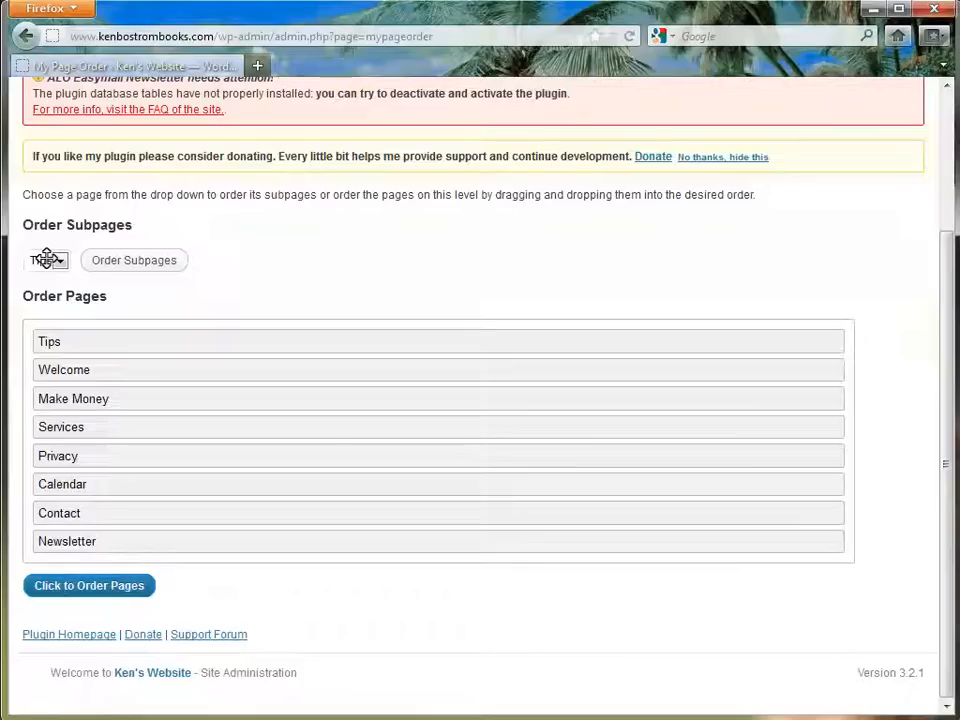
Move Welcome to the top and Tips below Services, then save the page order
mouse_move(92, 371)
left_mouse_down()
mouse_move(92, 338)
mouse_move(92, 372)
left_mouse_up()
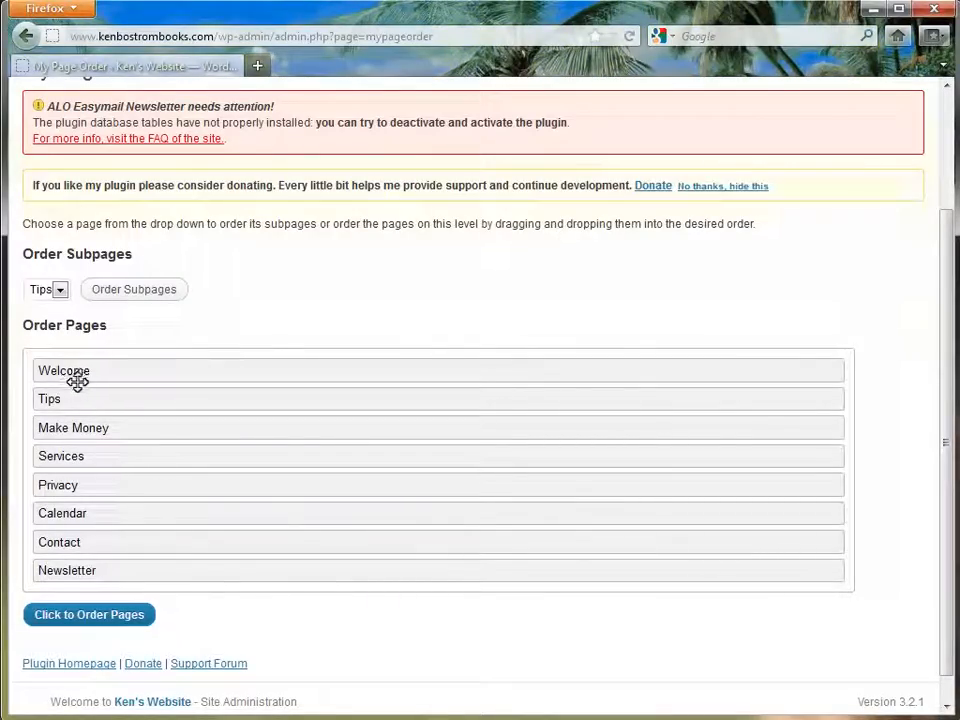
left_click_drag(76, 394, 75, 465)
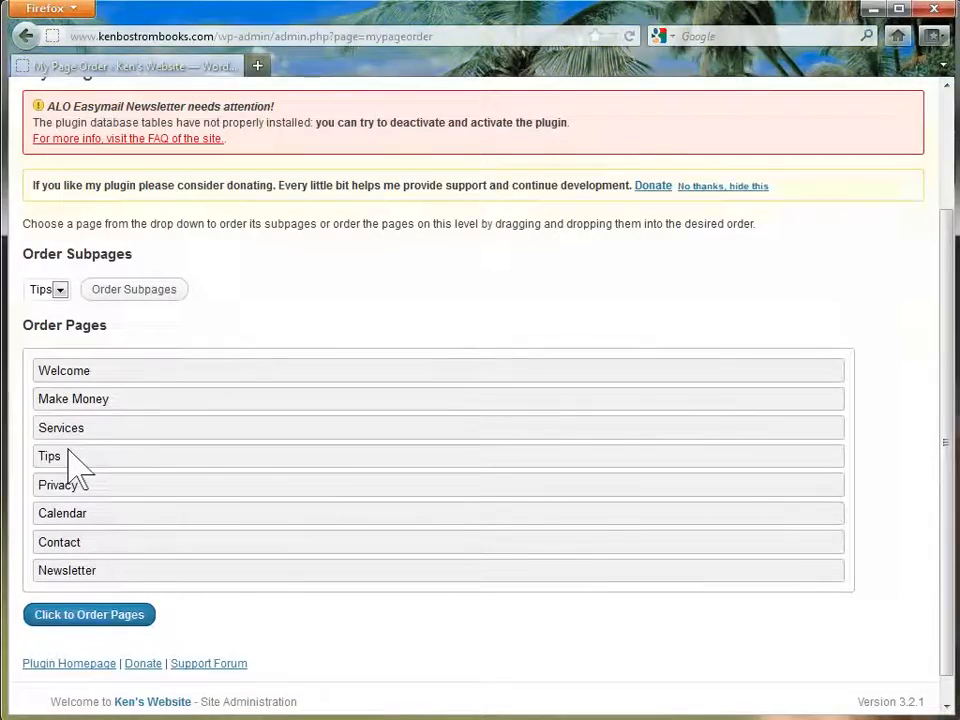
left_click(81, 614)
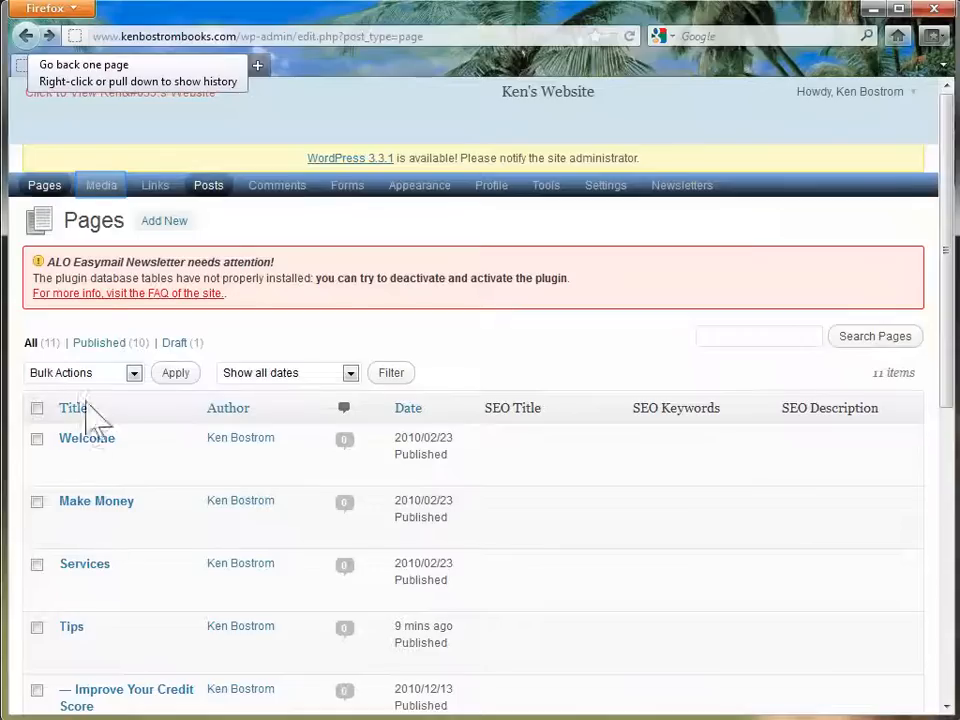
left_click(90, 188)
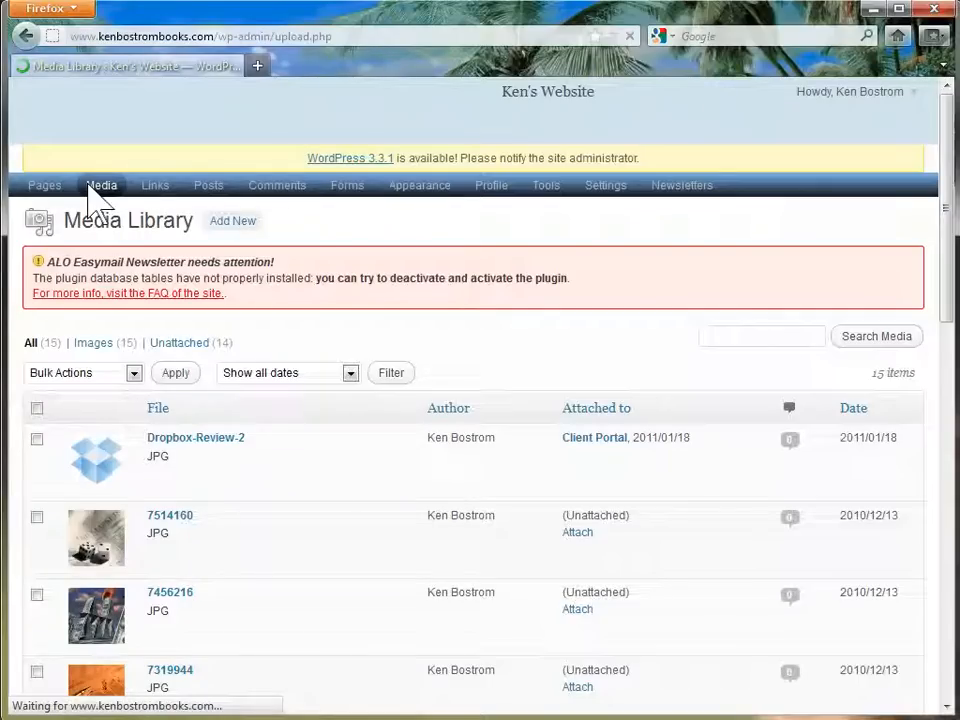
Upload ua_logo 80x127 from the Logos folder through Media > Add New
left_click(232, 221)
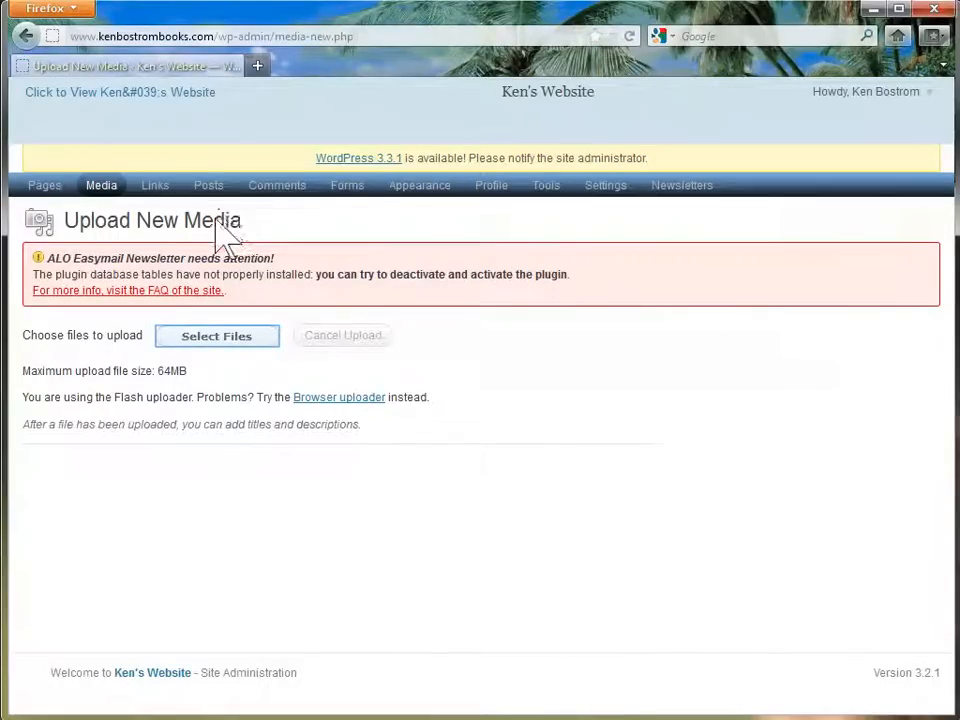
left_click(207, 337)
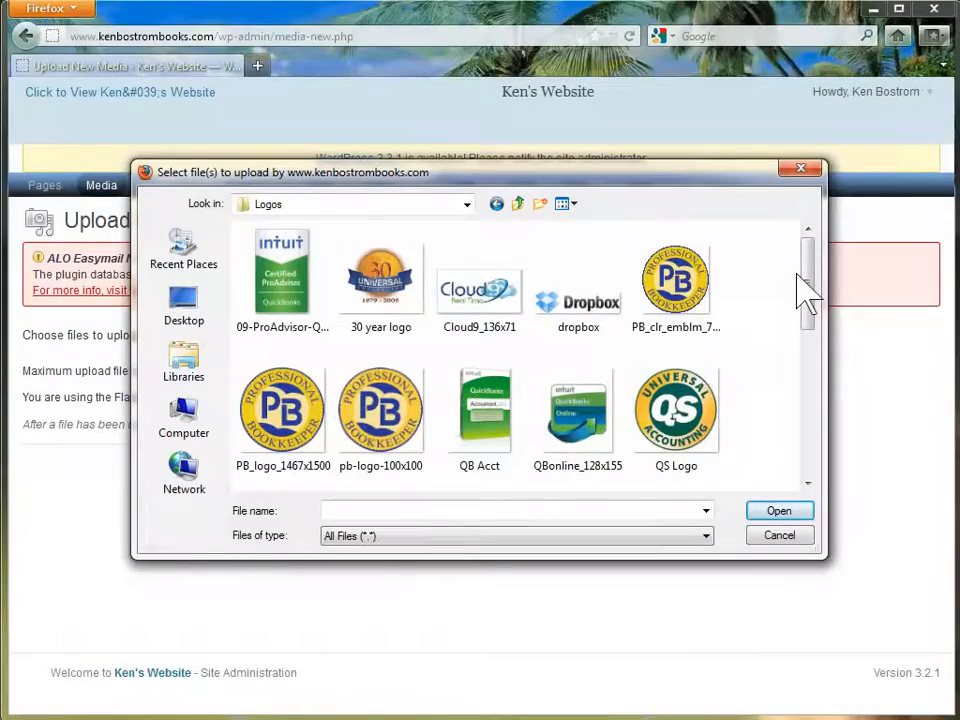
left_click_drag(807, 294, 808, 325)
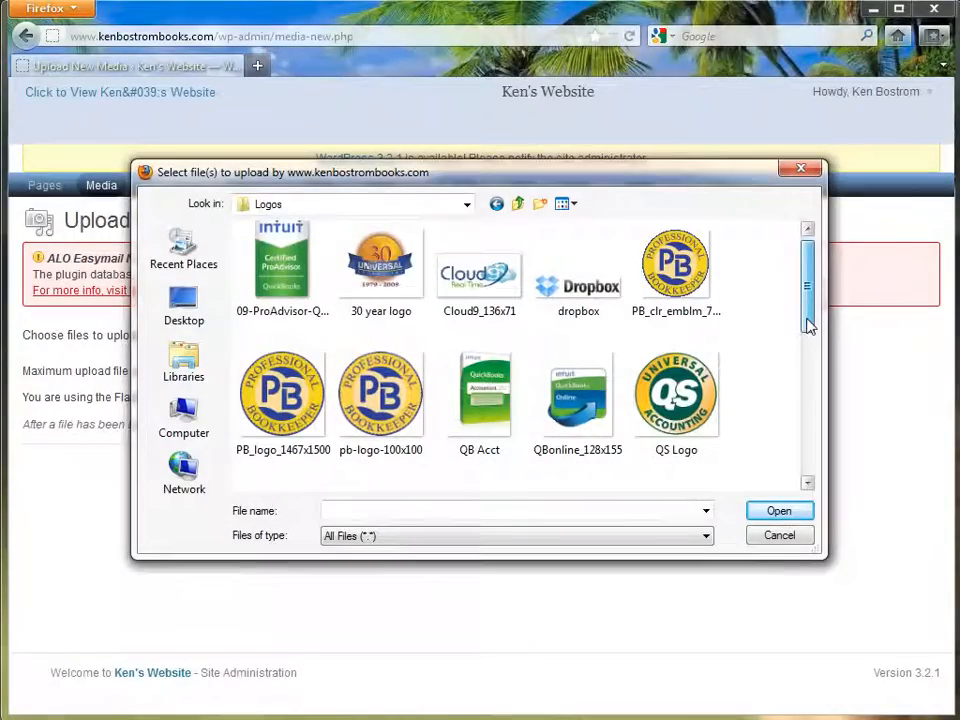
left_click_drag(807, 322, 808, 426)
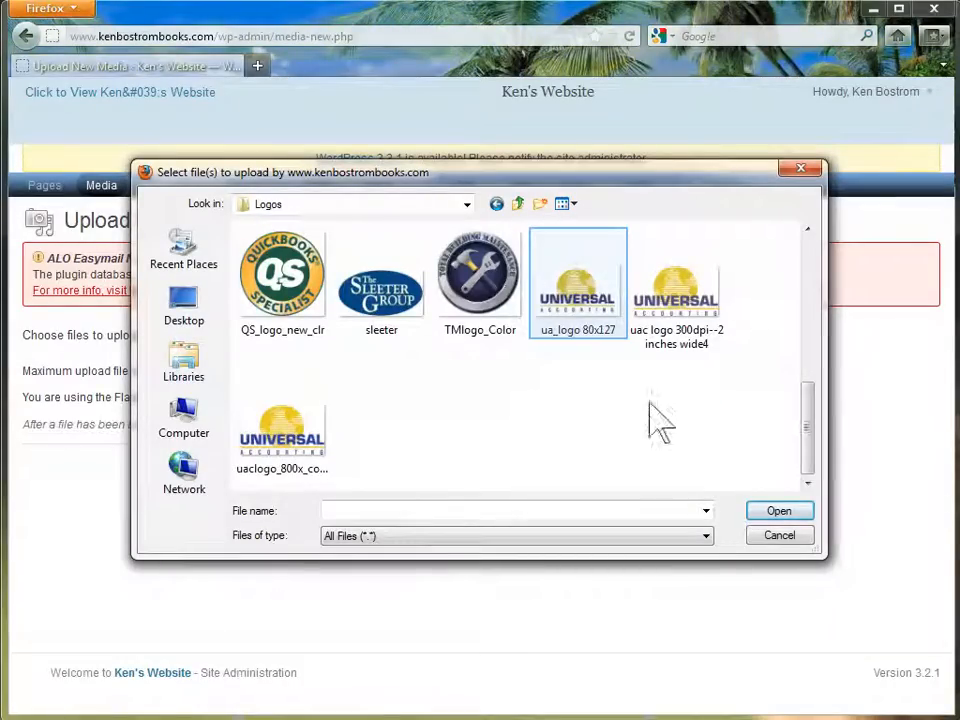
left_click(570, 288)
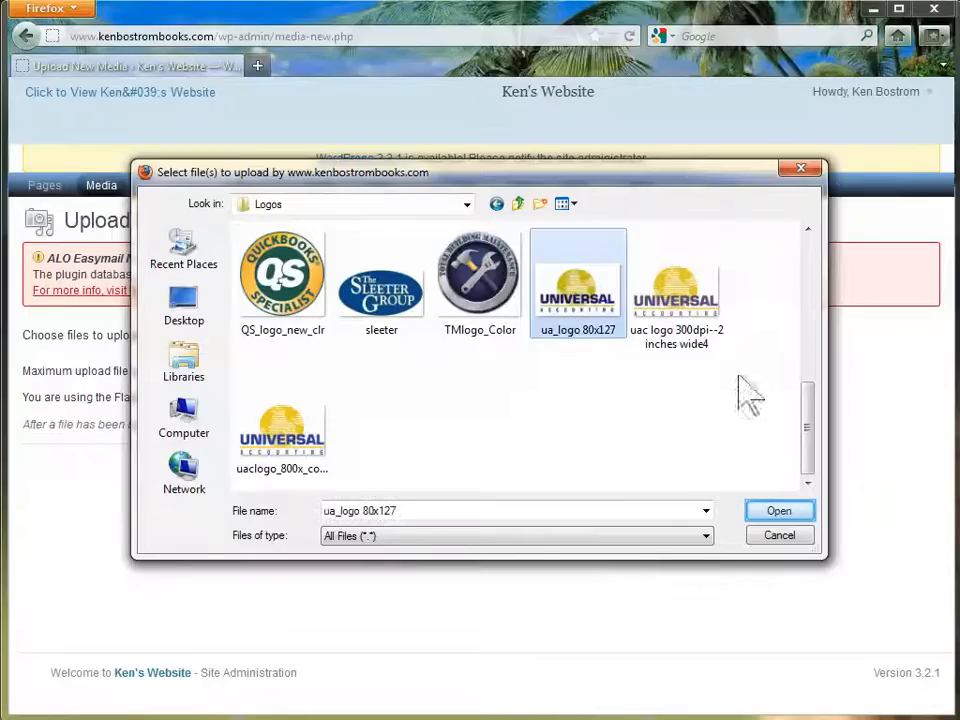
left_click(778, 511)
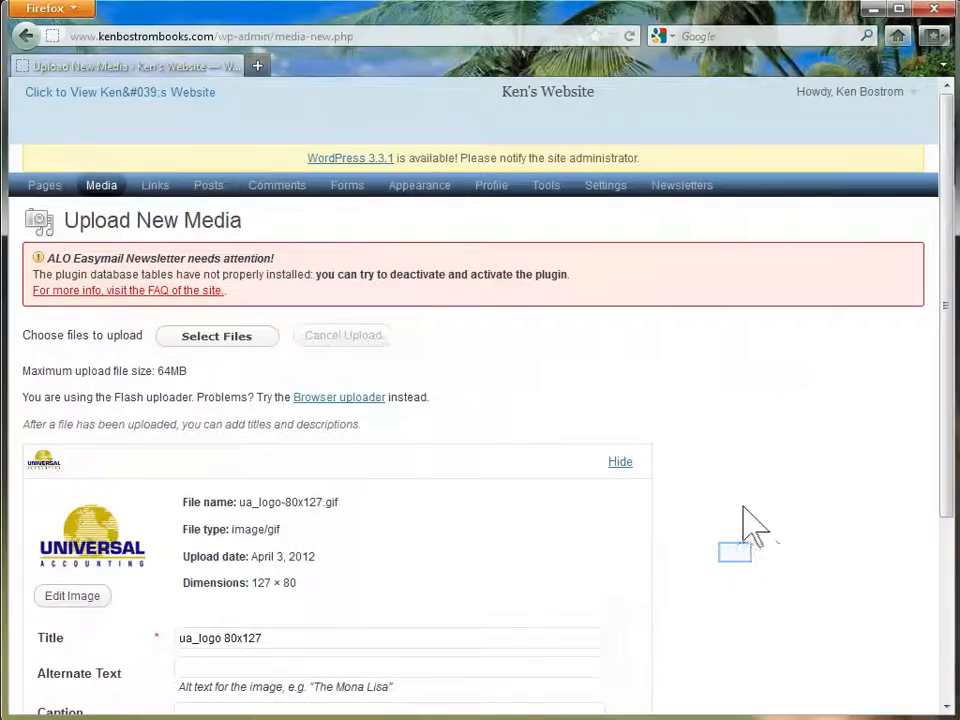
scroll(735, 560, "down", 5)
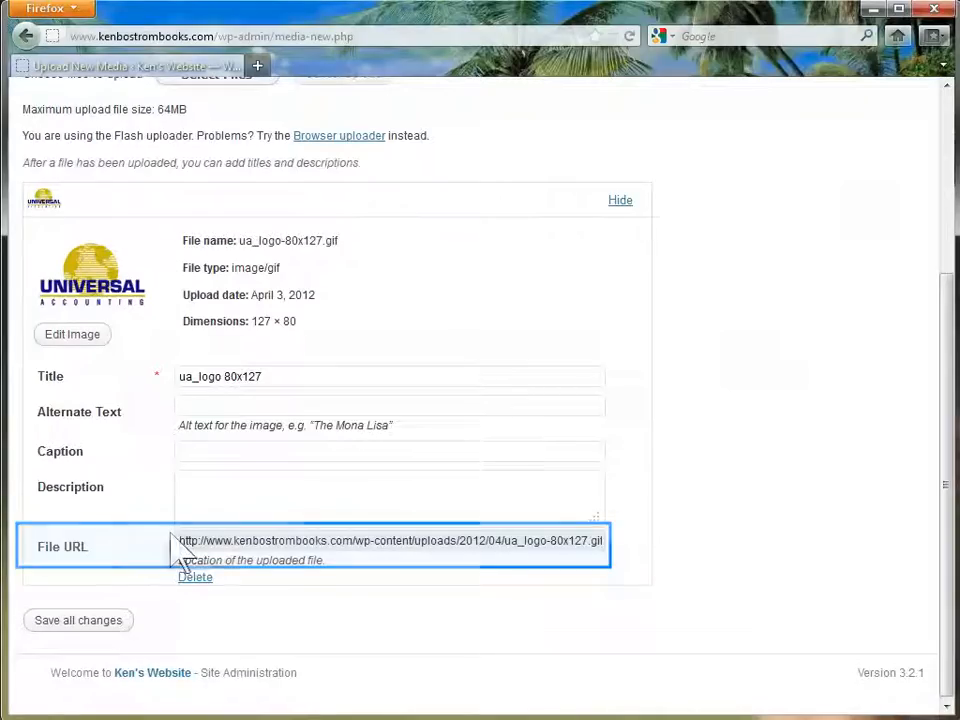
left_click_drag(179, 541, 675, 540)
key("ctrl+c")
scroll(680, 554, "up", 5)
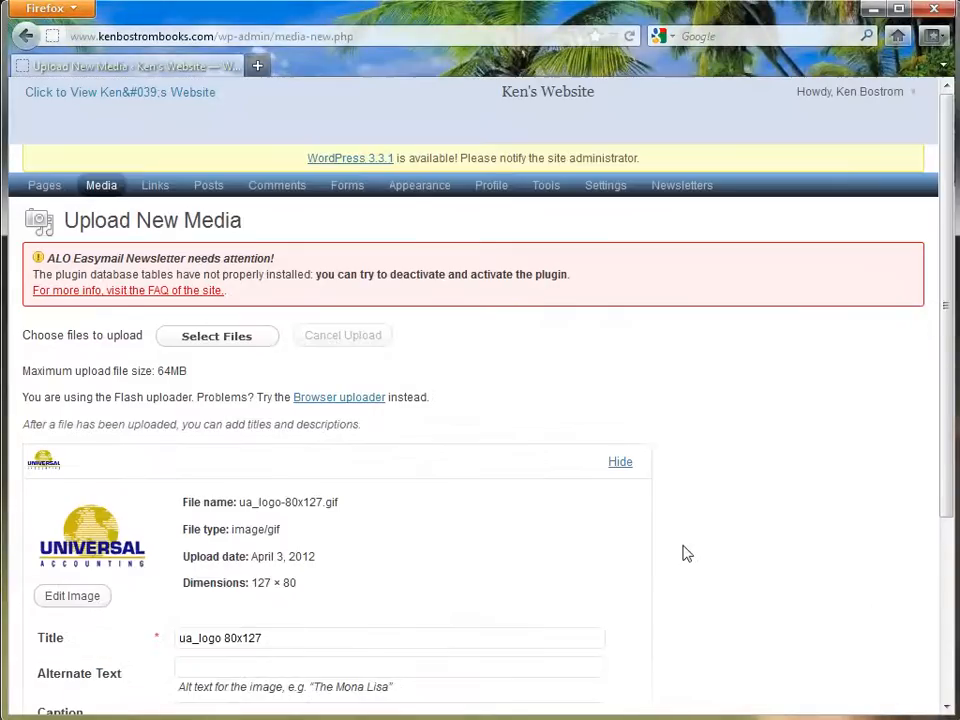
Expand the second Text widget in Sidebar 1 under Appearance > Widgets
left_click(425, 188)
left_click(410, 238)
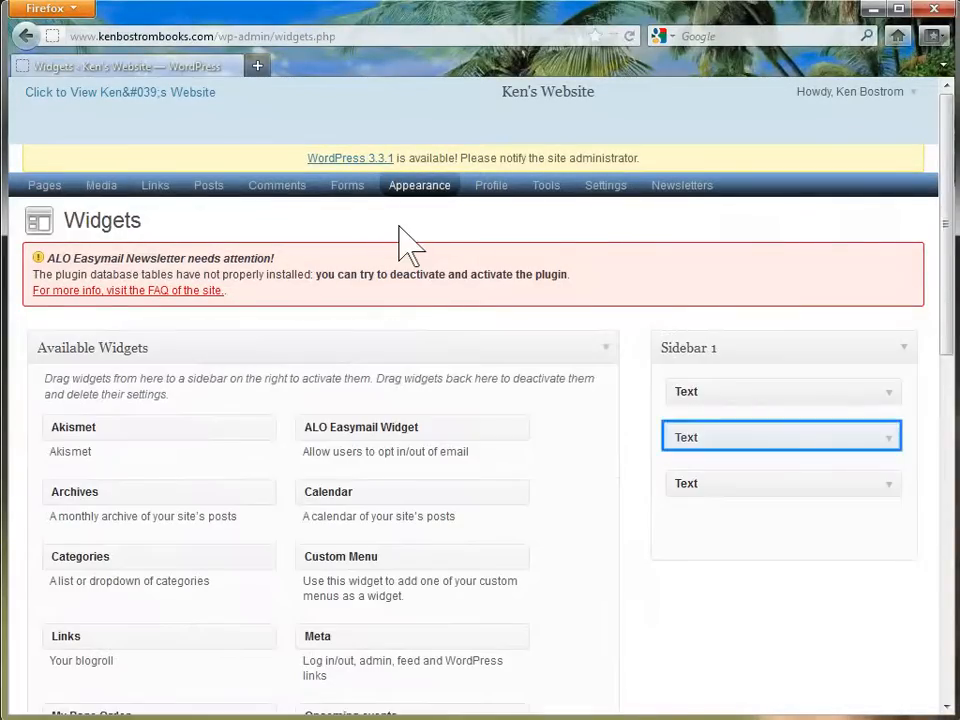
left_click(888, 446)
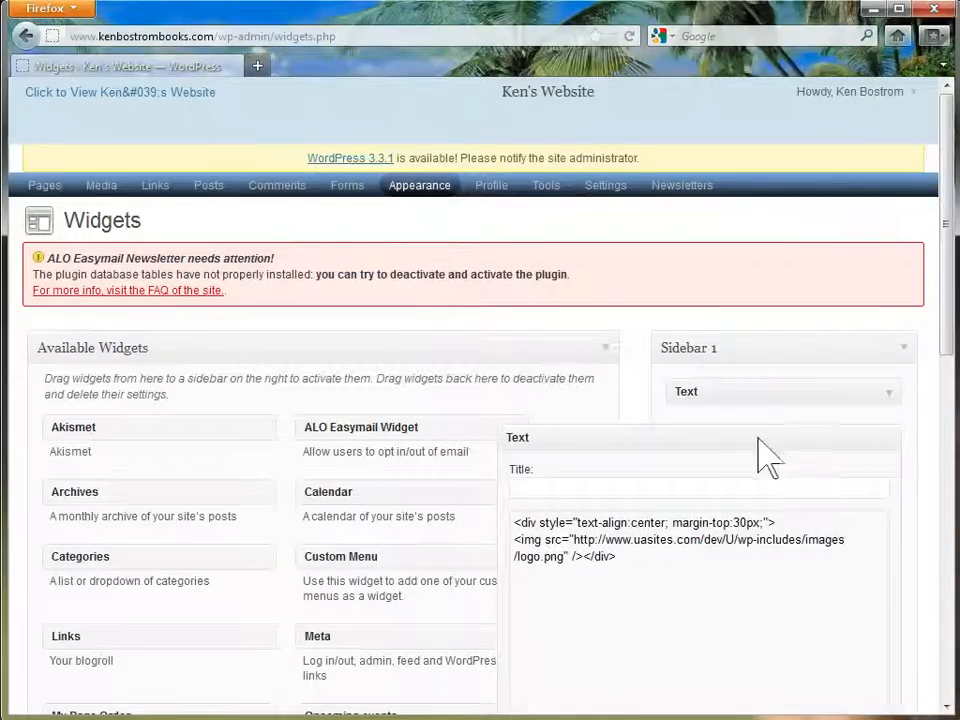
Replace the widget's img src with the uploaded ua_logo-80x127.gif URL and save the widget
left_click(570, 540)
left_click_drag(570, 540, 553, 558)
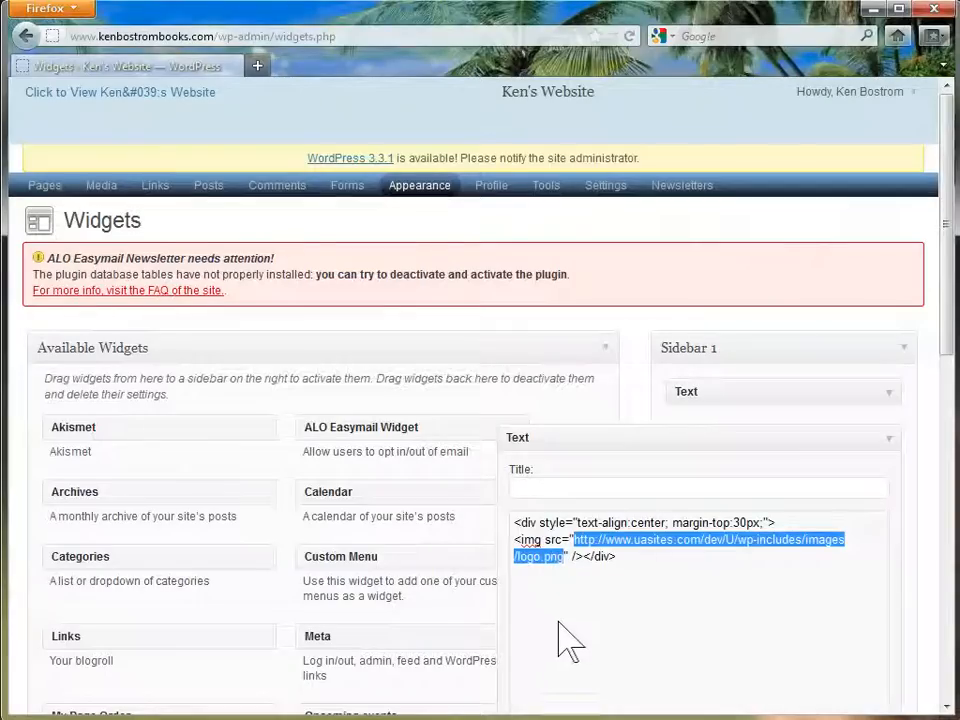
key("ctrl+v")
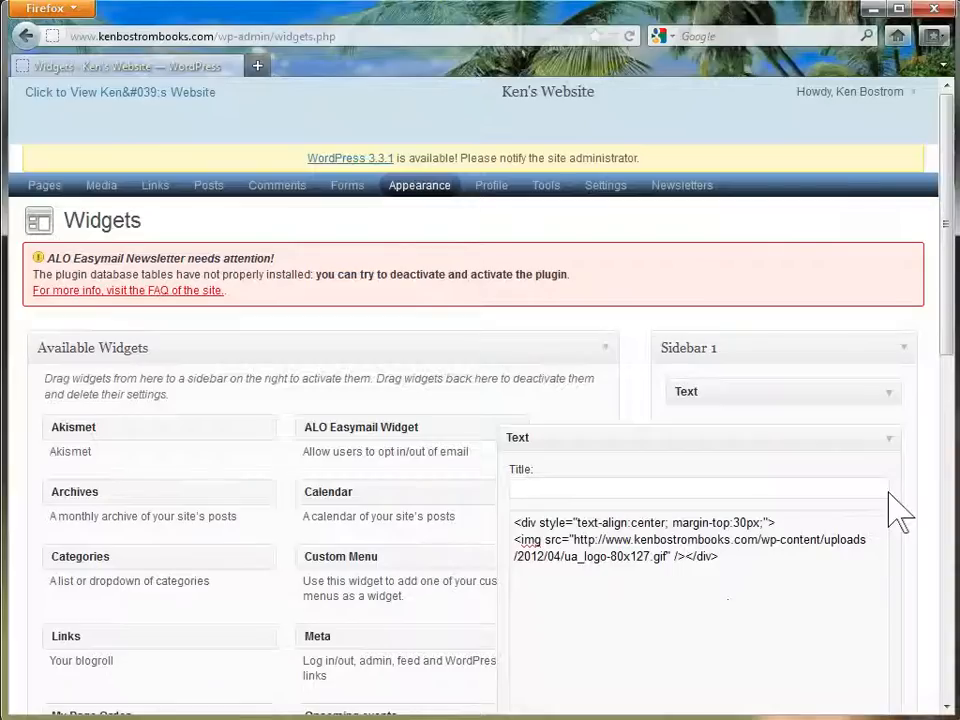
left_click_drag(944, 340, 916, 476)
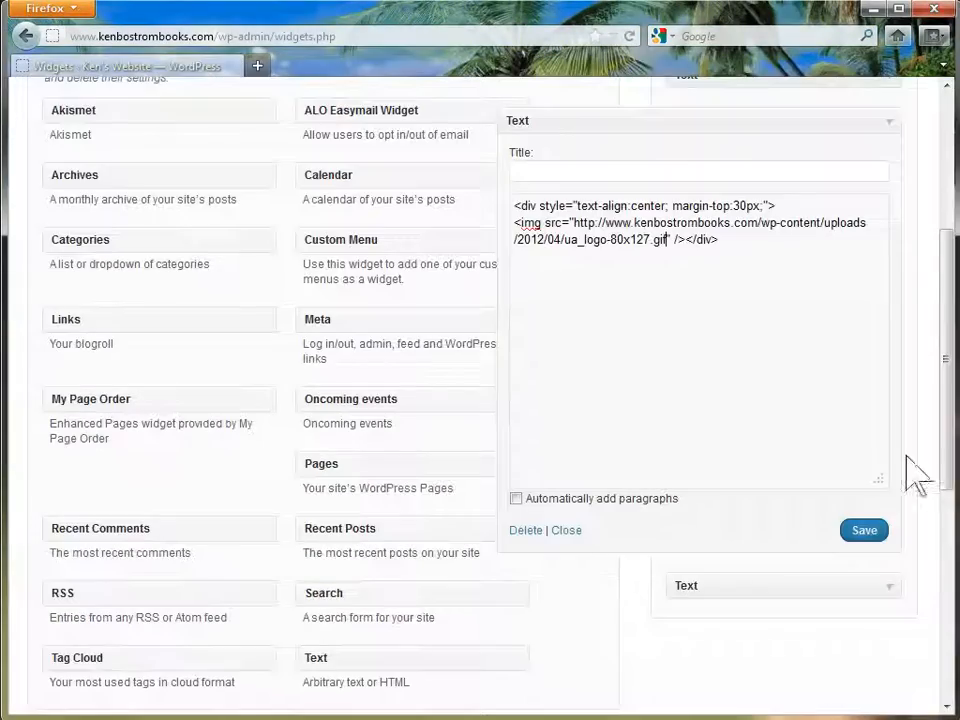
left_click(858, 530)
left_click(882, 120)
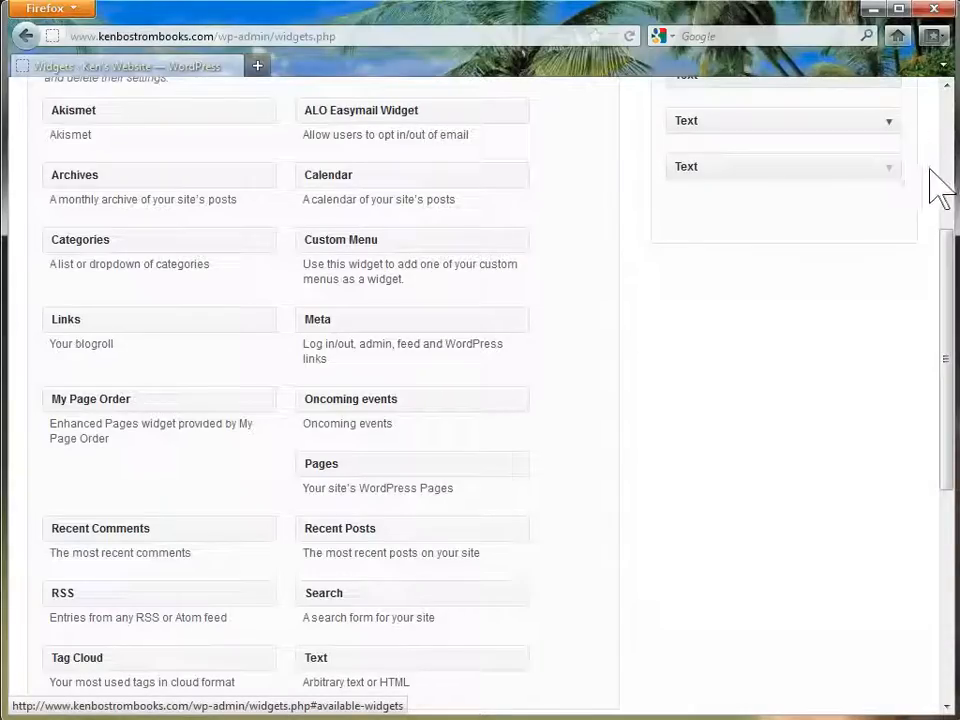
left_click_drag(944, 280, 930, 94)
From All Pages, edit the Make Money page and launch its Add an Image dialog
mouse_move(43, 186)
left_click(42, 209)
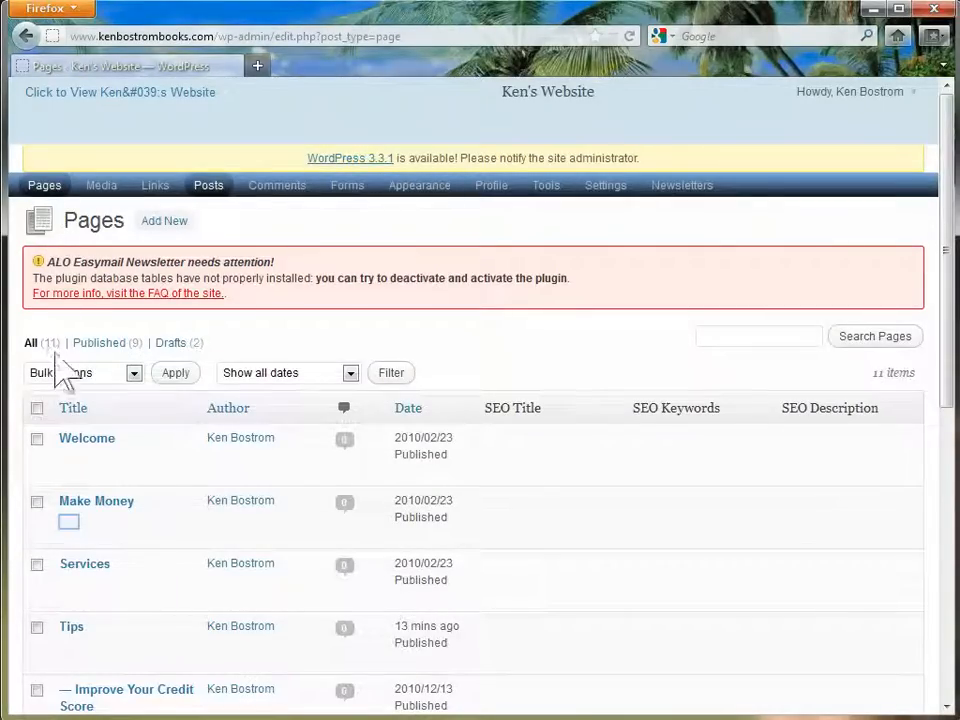
left_click(58, 518)
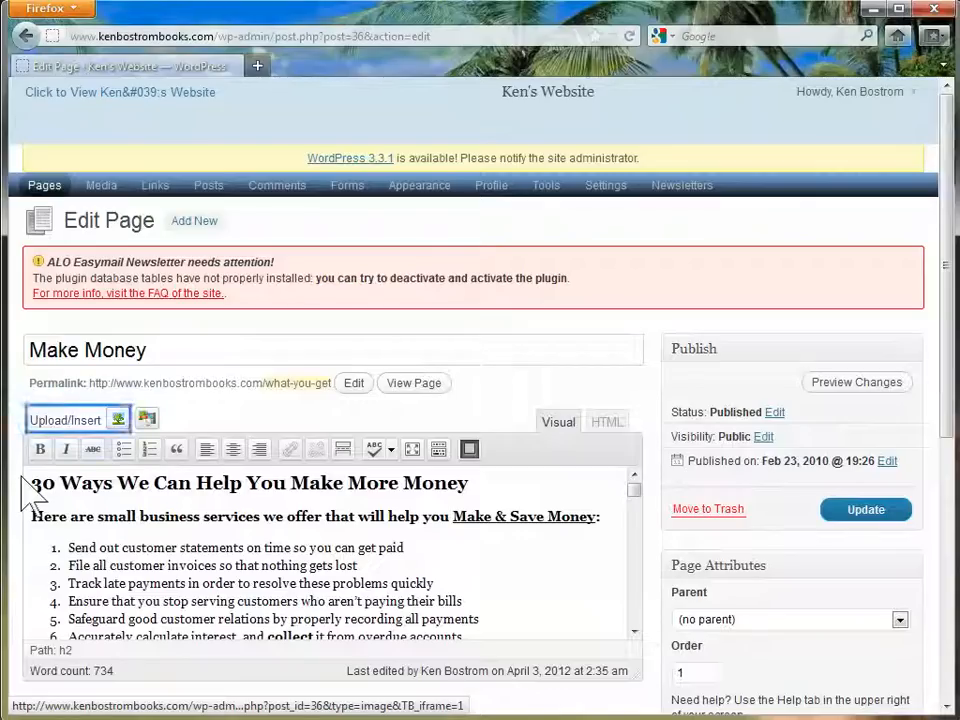
left_click(118, 419)
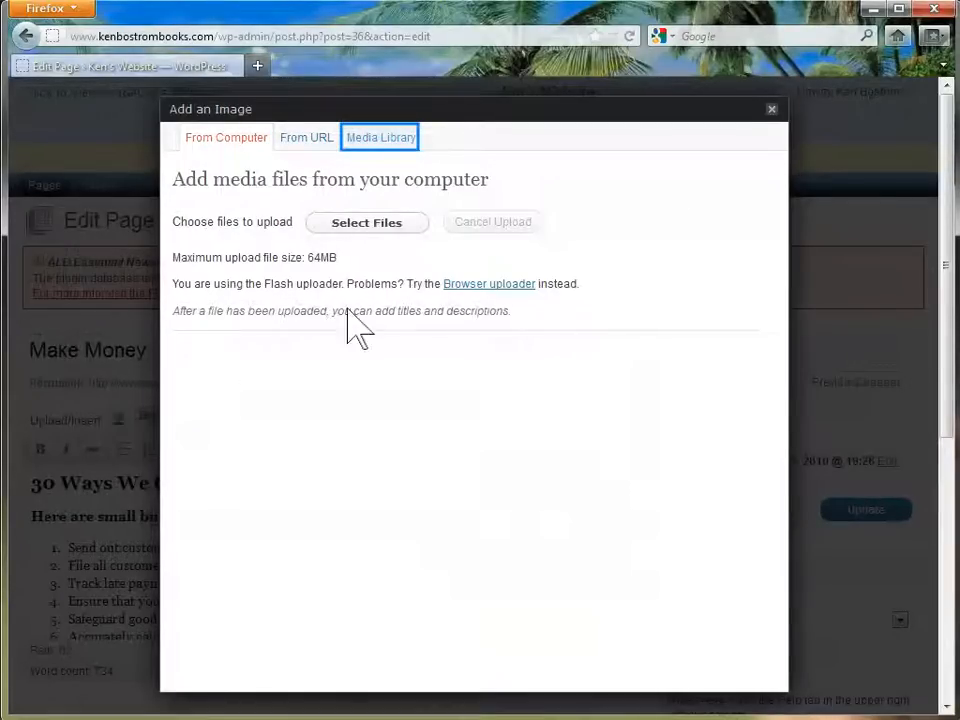
Insert Media Library image 7456216 right-aligned into Make Money and update the page
left_click(393, 142)
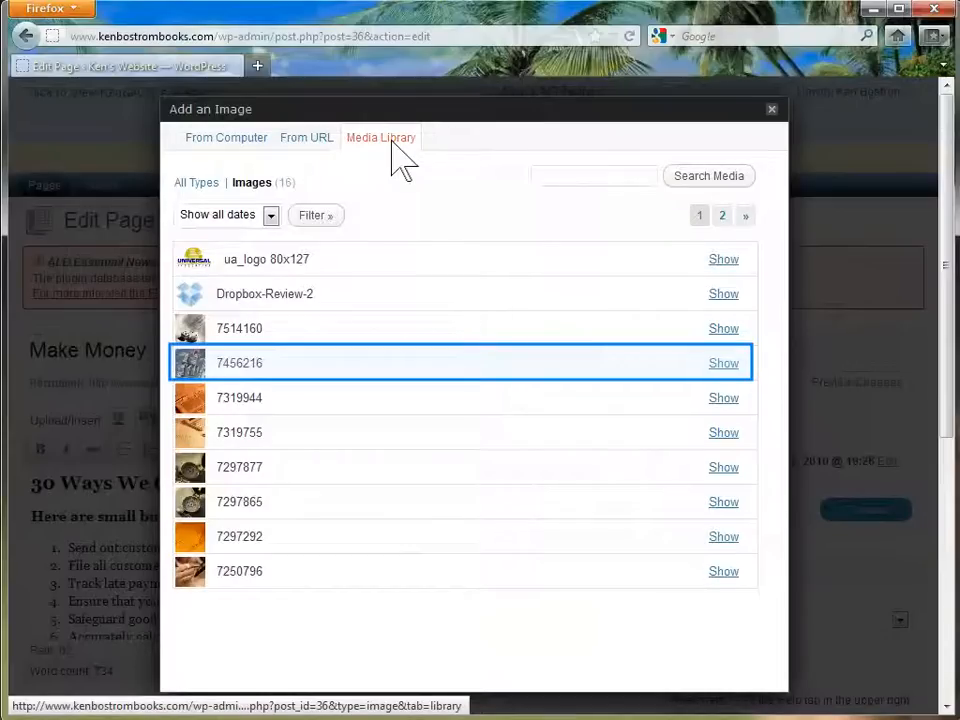
left_click(724, 366)
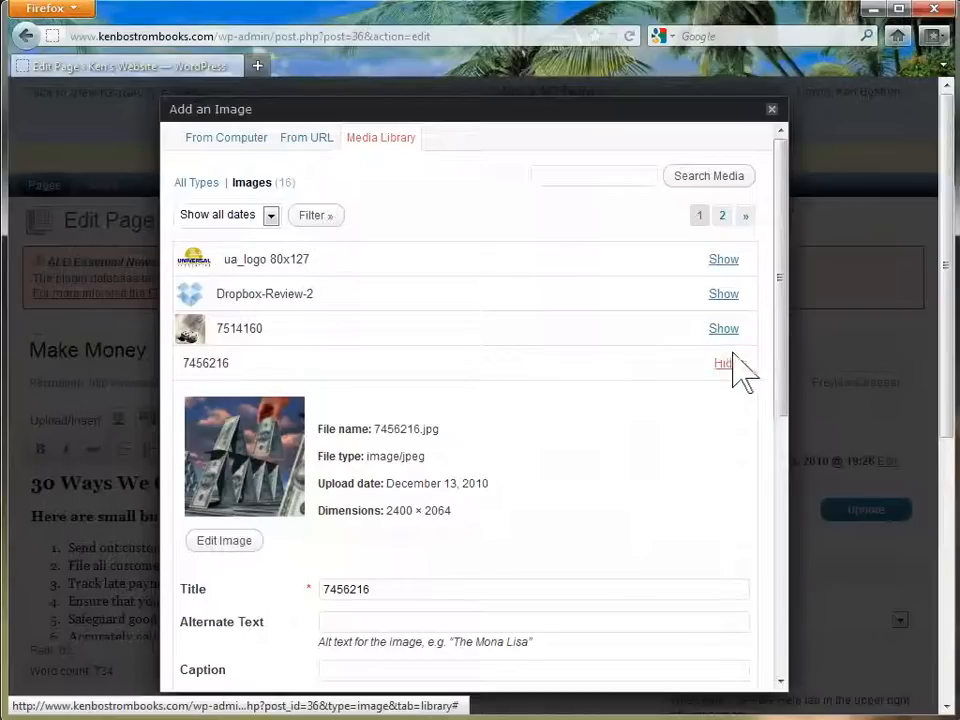
scroll(780, 400, "down", 5)
left_click_drag(783, 410, 785, 485)
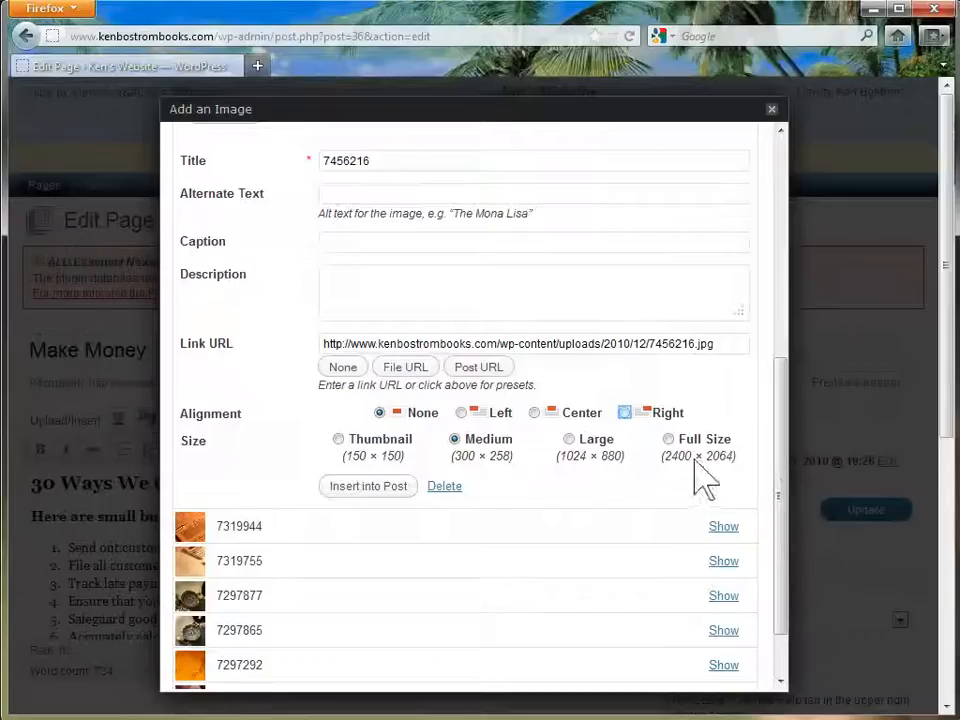
left_click(620, 411)
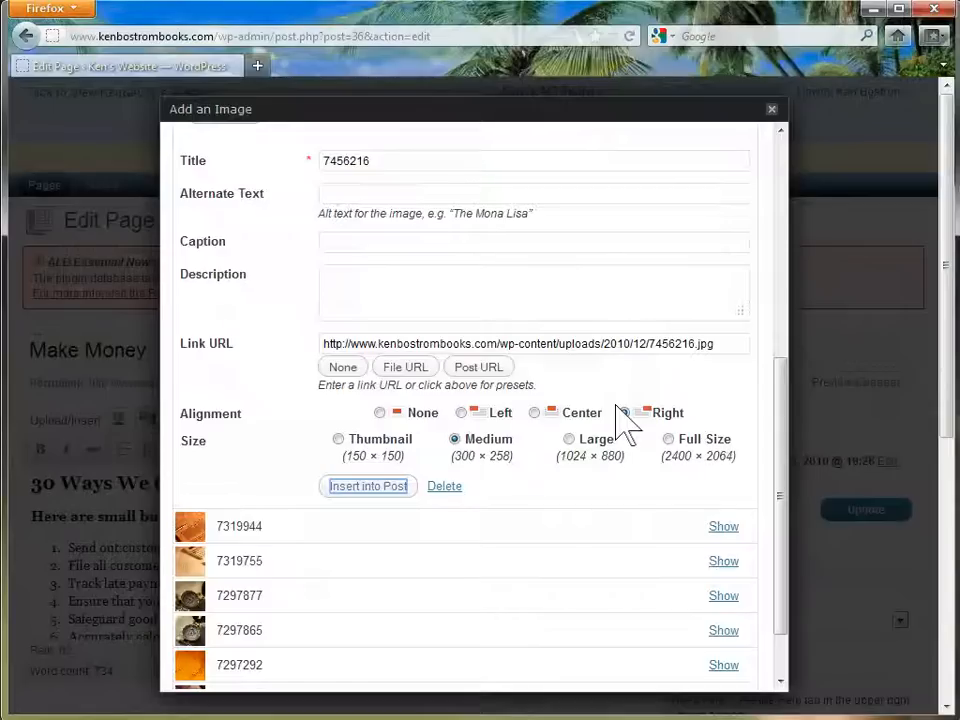
left_click(350, 486)
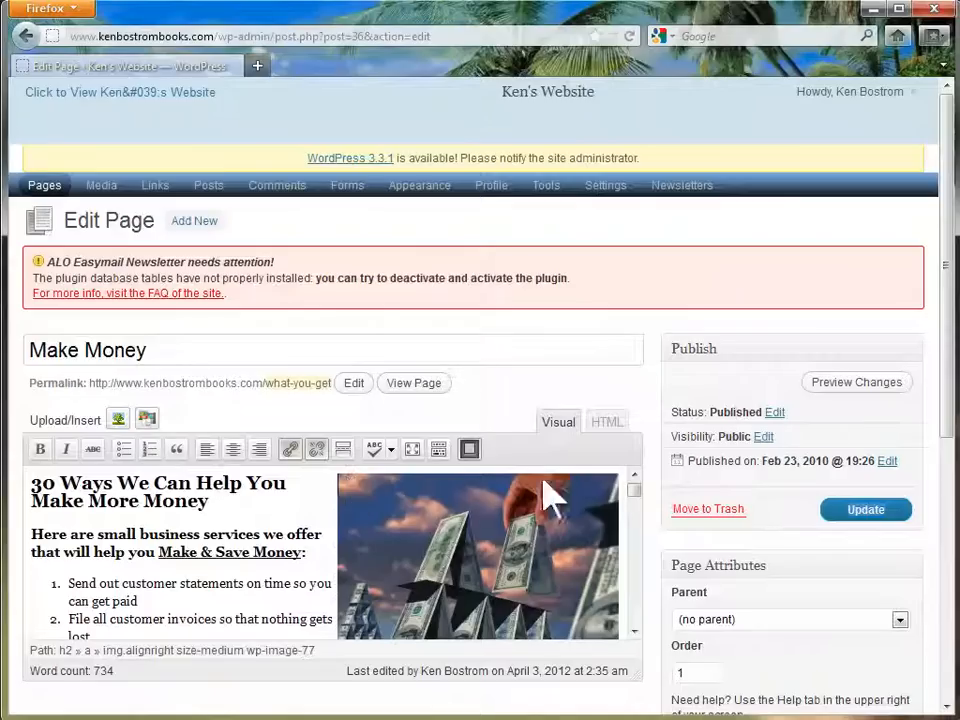
left_click(850, 510)
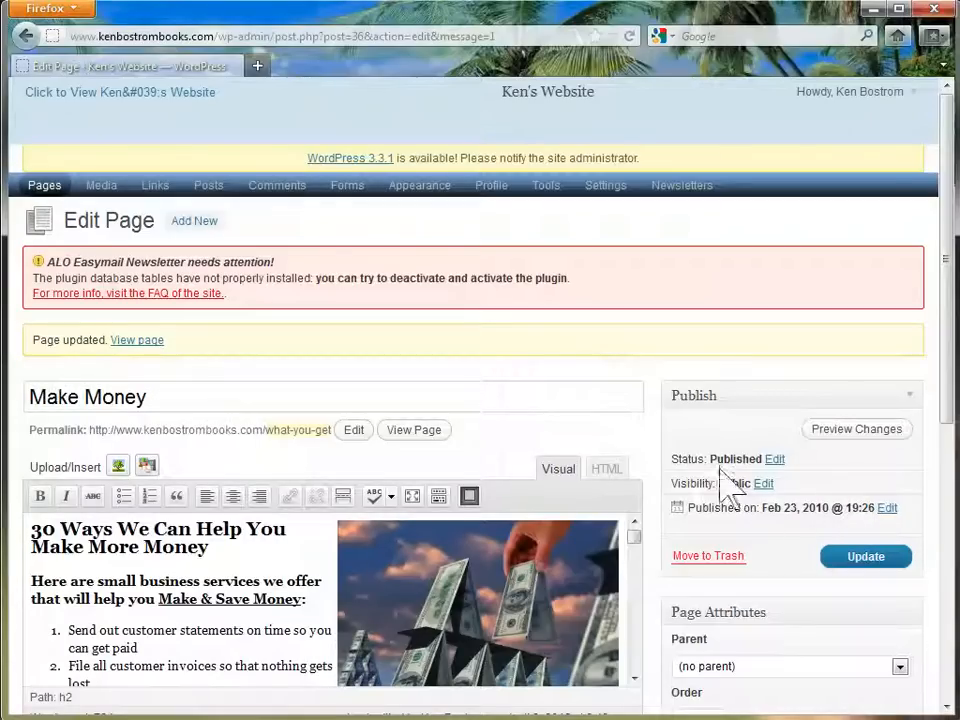
In Reading settings, choose a static front page of Welcome with Tips as the posts page, and save
mouse_move(606, 186)
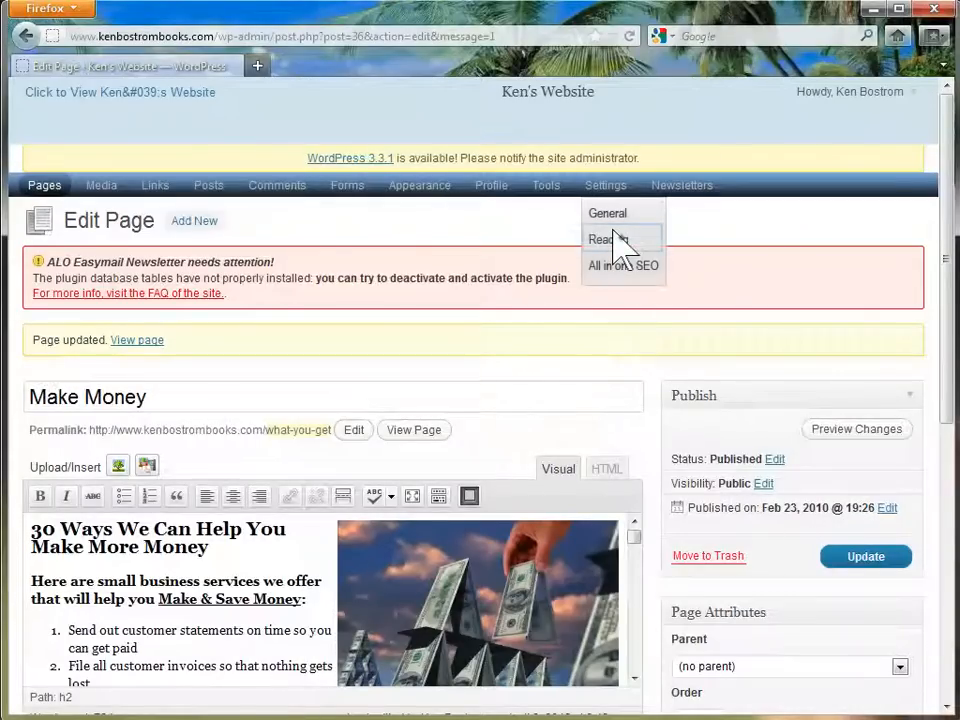
left_click(613, 240)
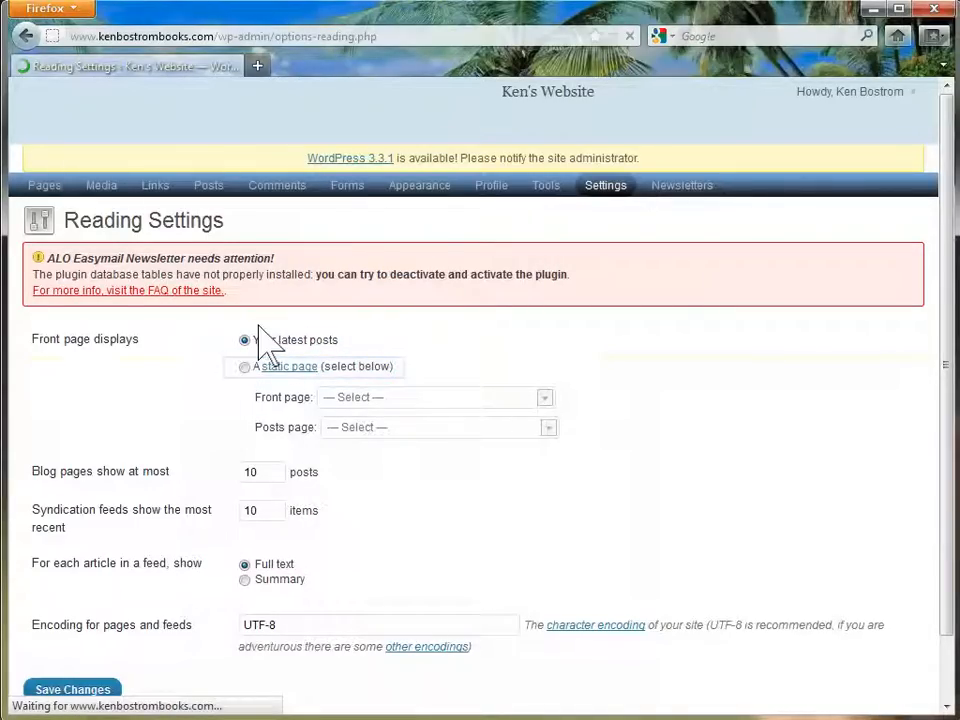
left_click(339, 367)
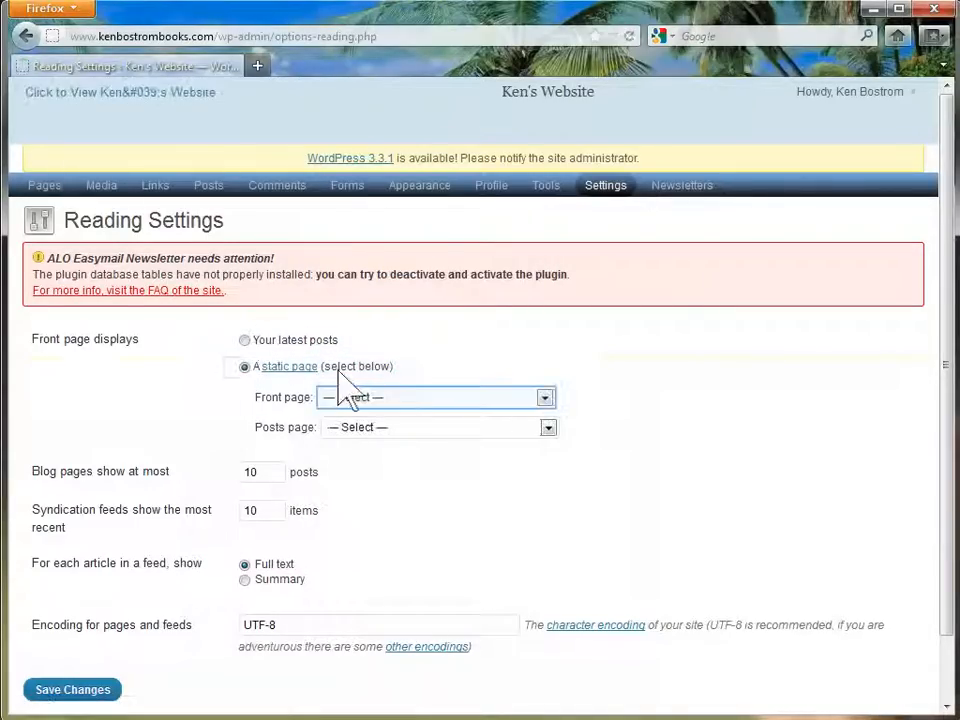
left_click(543, 398)
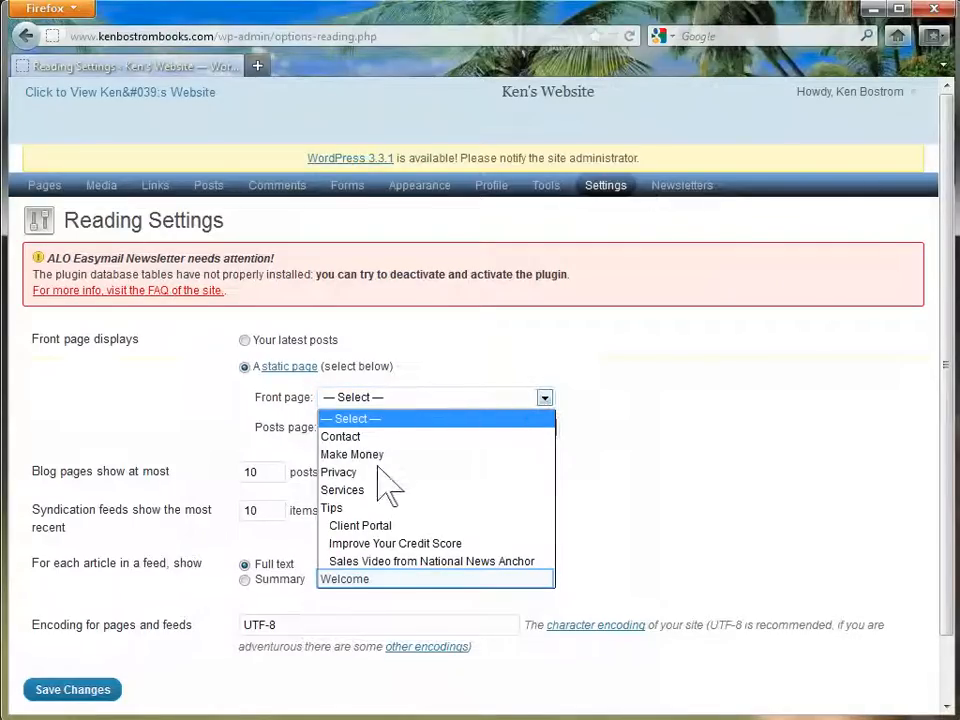
left_click(357, 577)
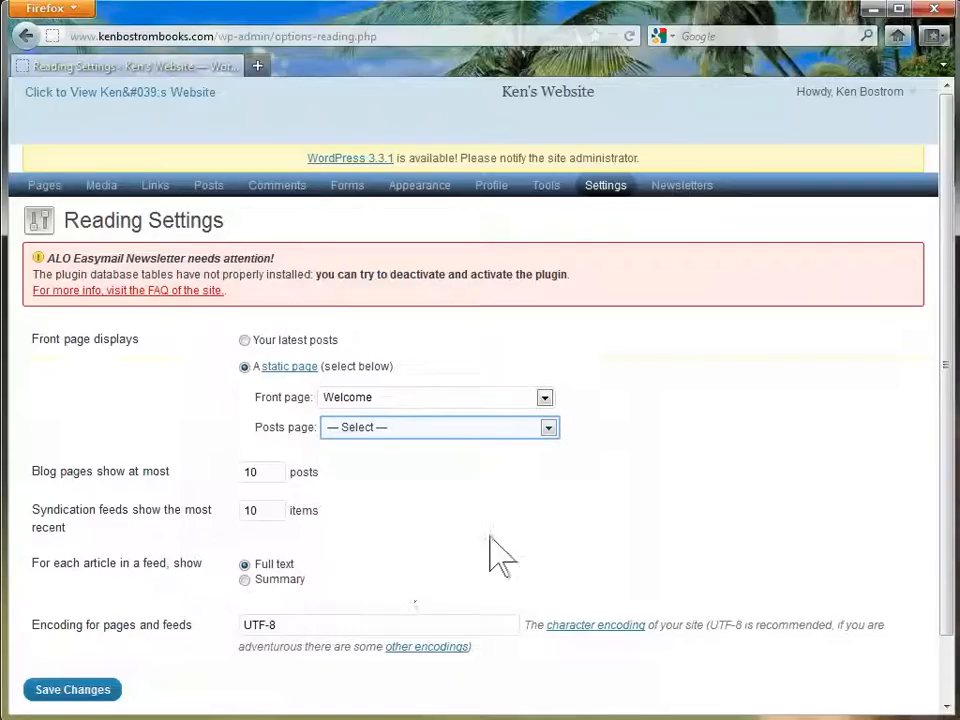
left_click(549, 427)
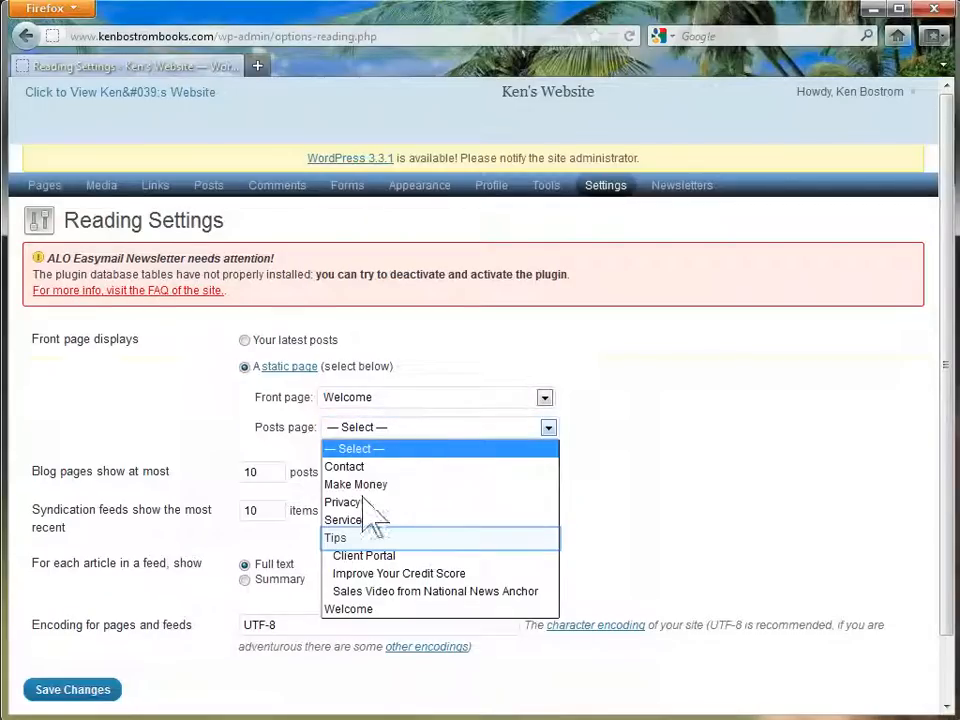
left_click(358, 537)
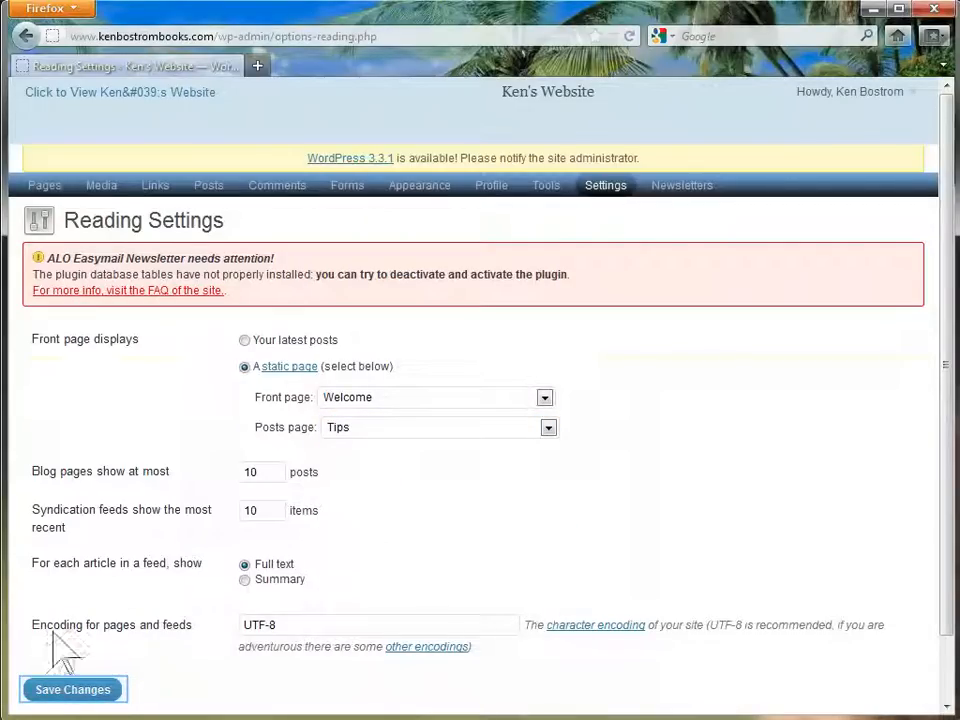
left_click(42, 684)
key("Tab")
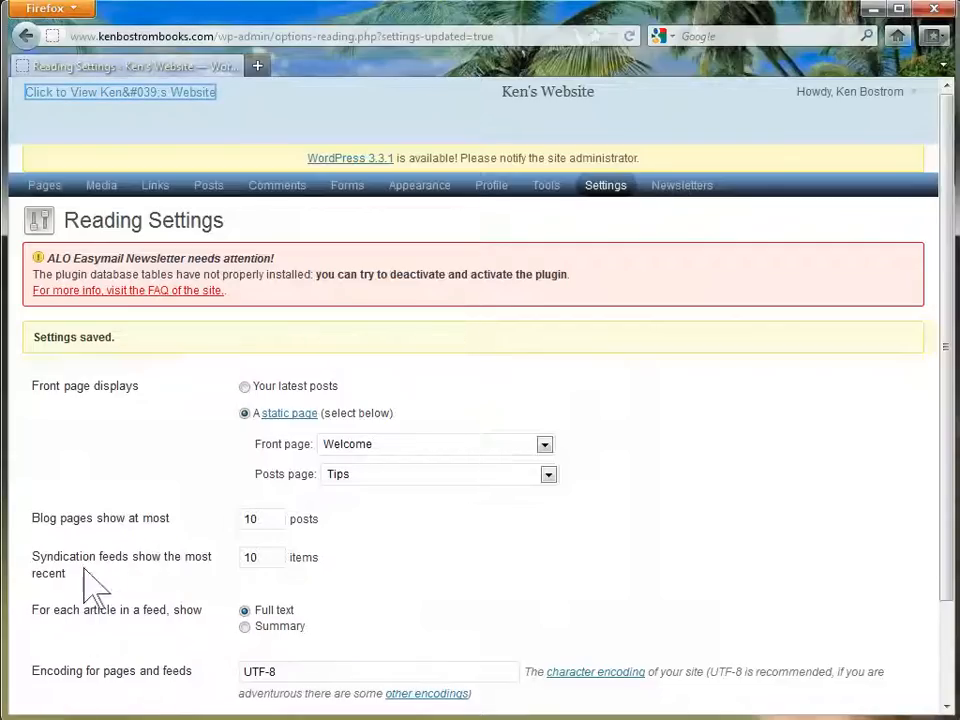
left_click(105, 91)
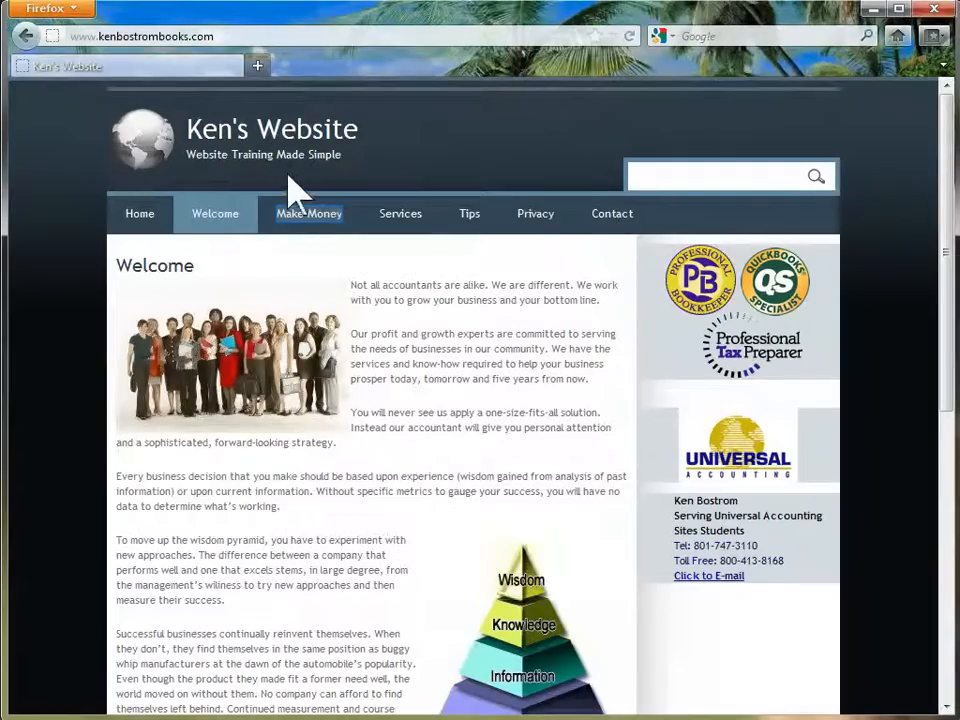
Visit the live site's Make Money, Services, Tips, Privacy and Contact pages in turn
left_click(297, 218)
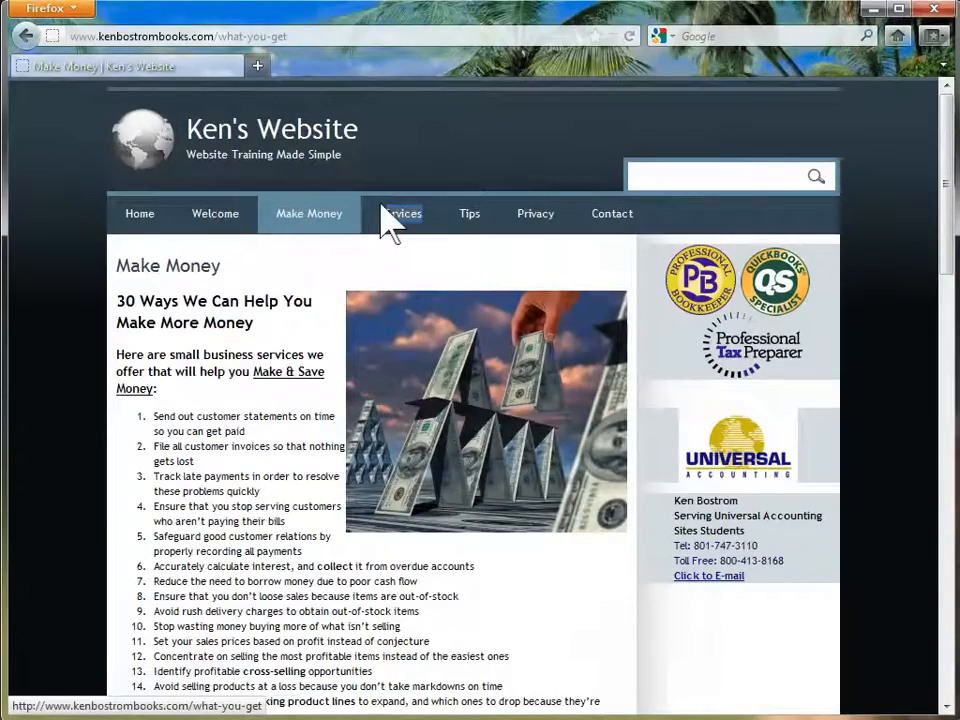
left_click(393, 222)
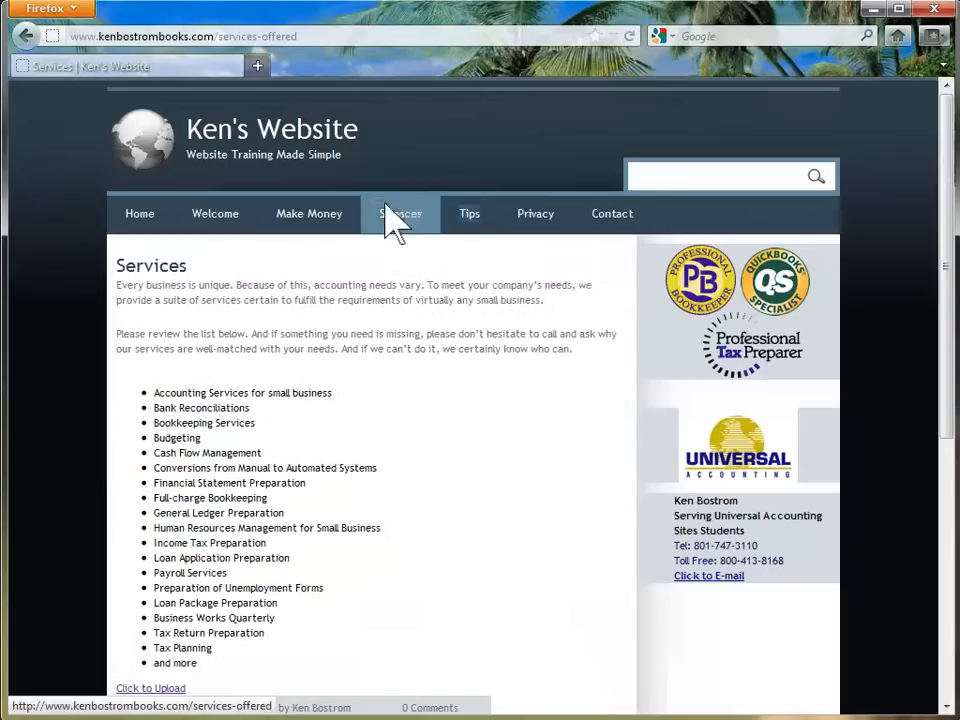
left_click(463, 216)
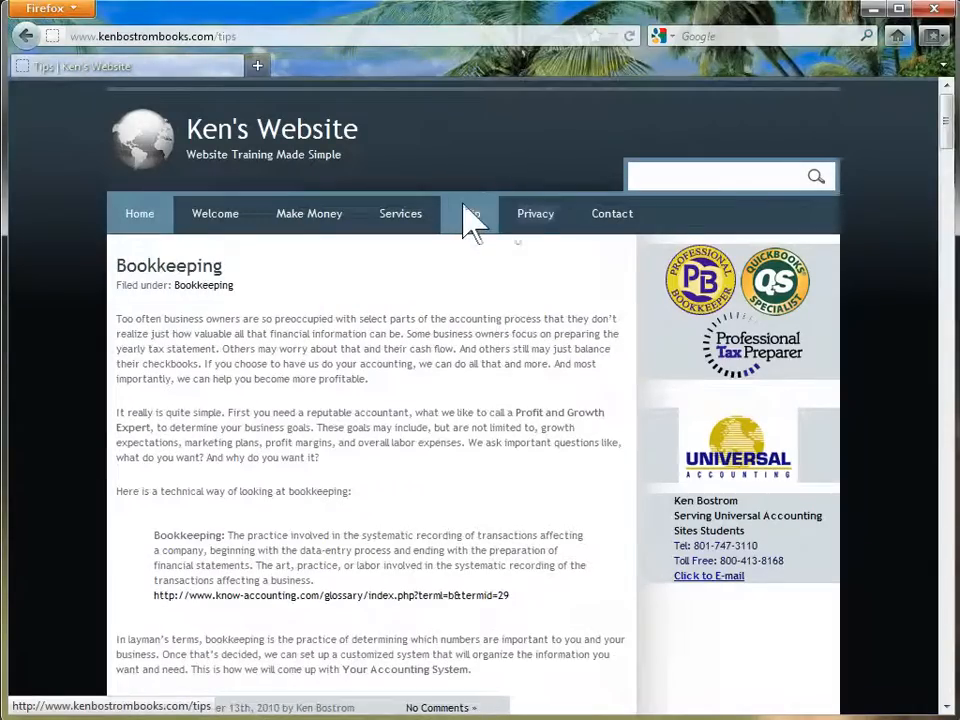
left_click(533, 222)
left_click(604, 215)
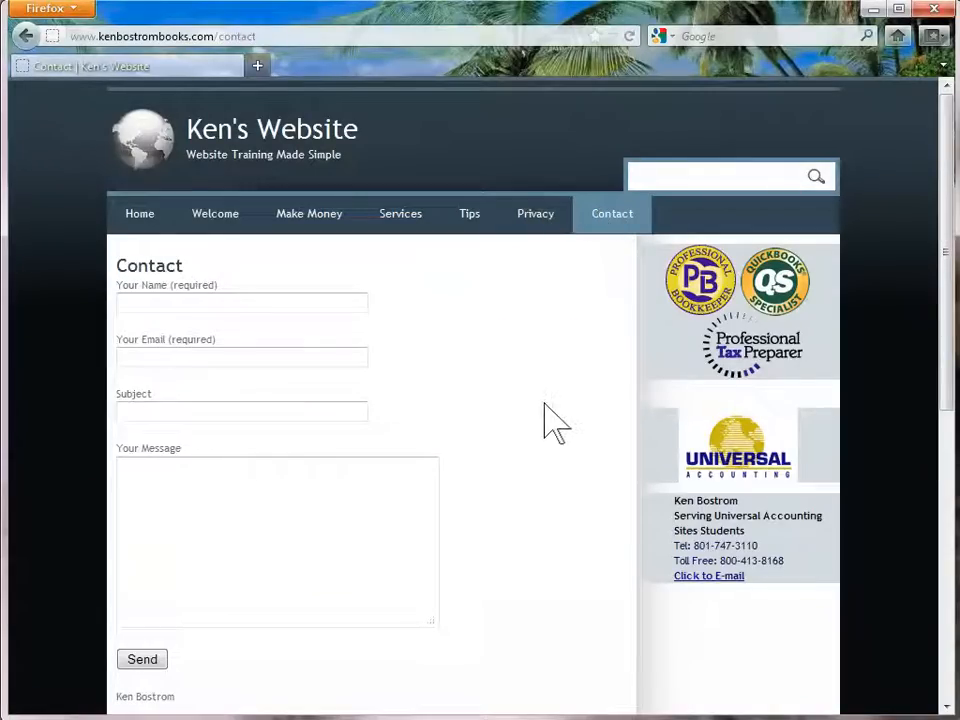
scroll(550, 418, "down", 5)
scroll(400, 98, "up", 2)
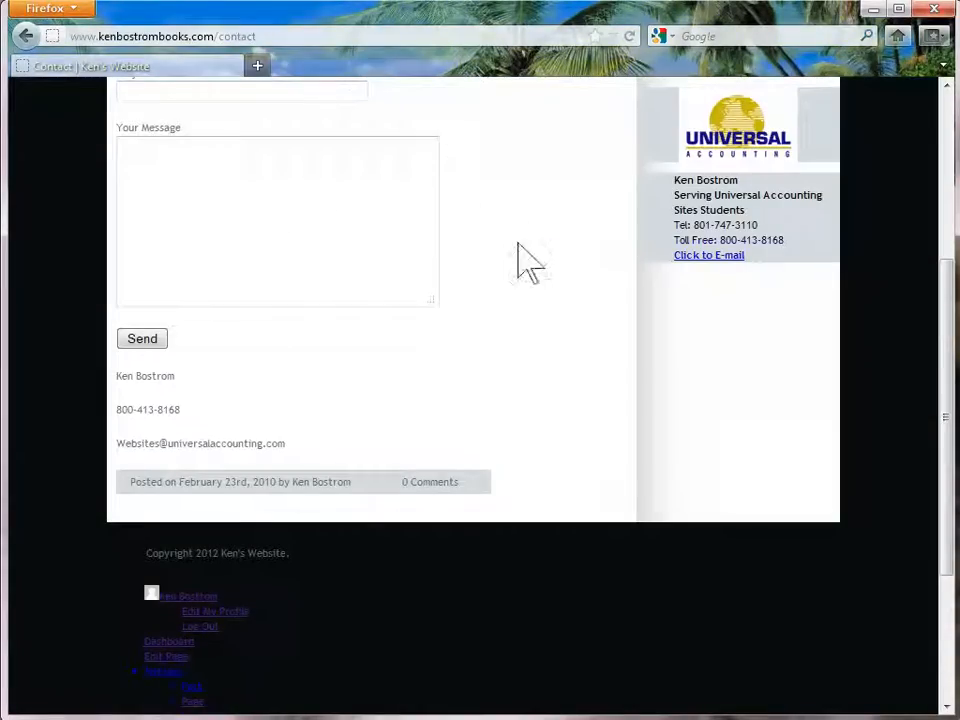
scroll(553, 422, "up", 3)
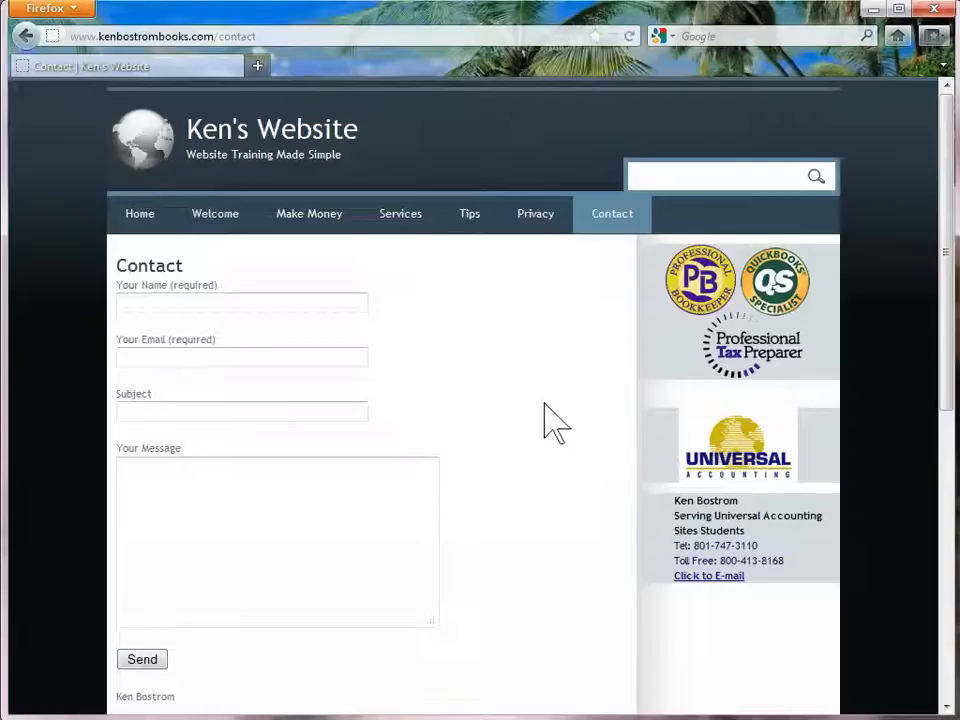